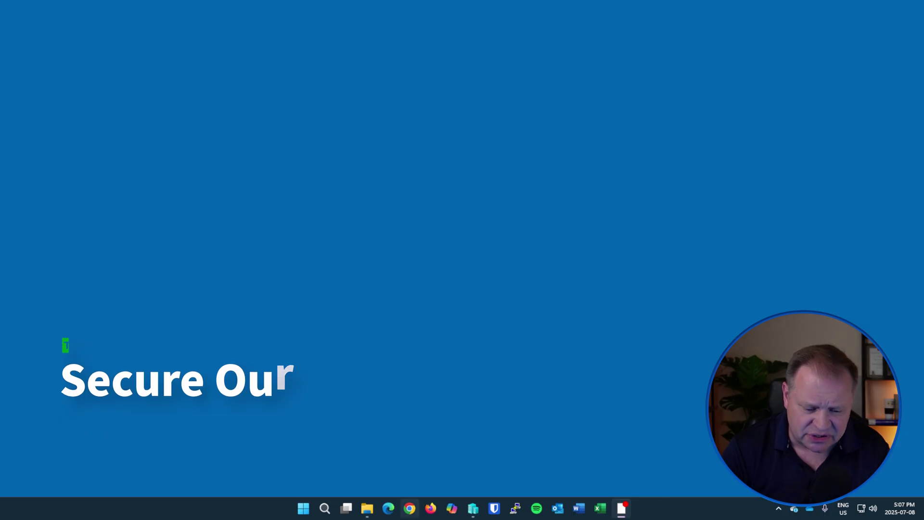
- Open Google Chrome from the taskbar on a blank New Tab page
click(410, 508)
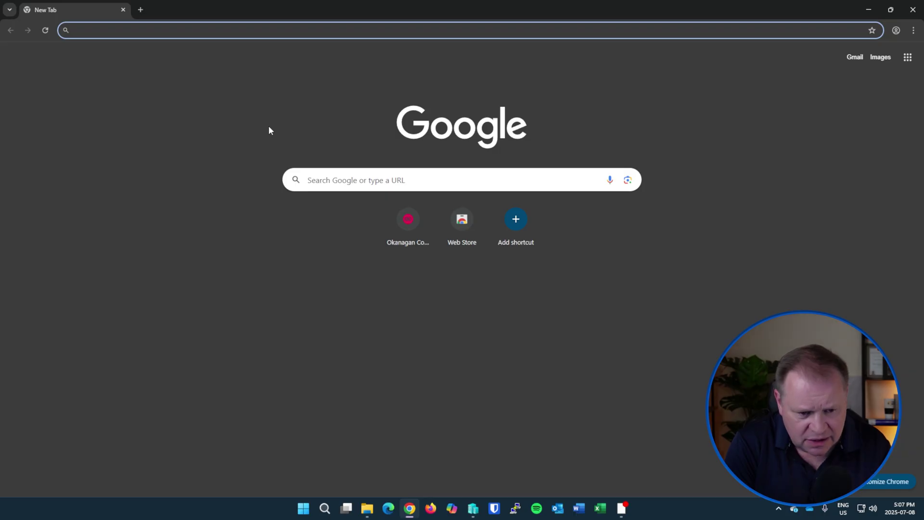
- Search Google for 'server evaluation download' and open the Evaluation Center's Windows Server 2025 page
text(server)
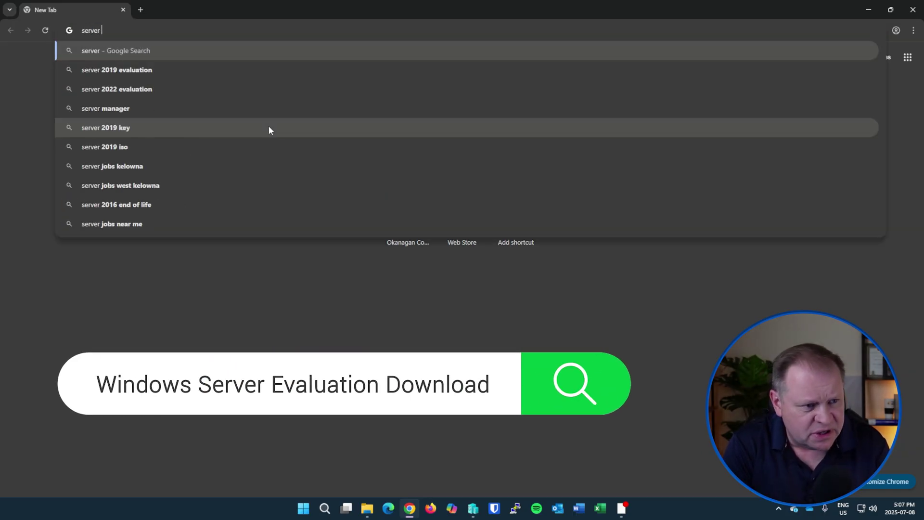
text( evalua)
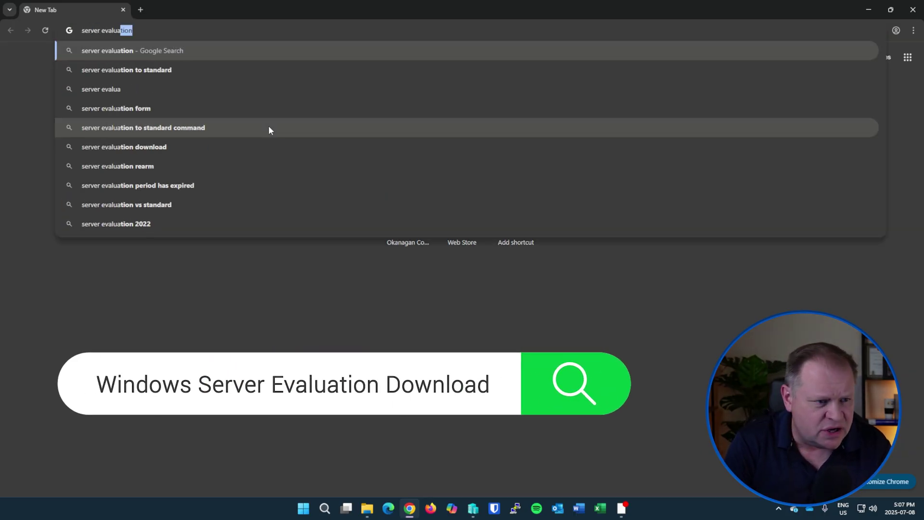
text(tion download)
key(Return)
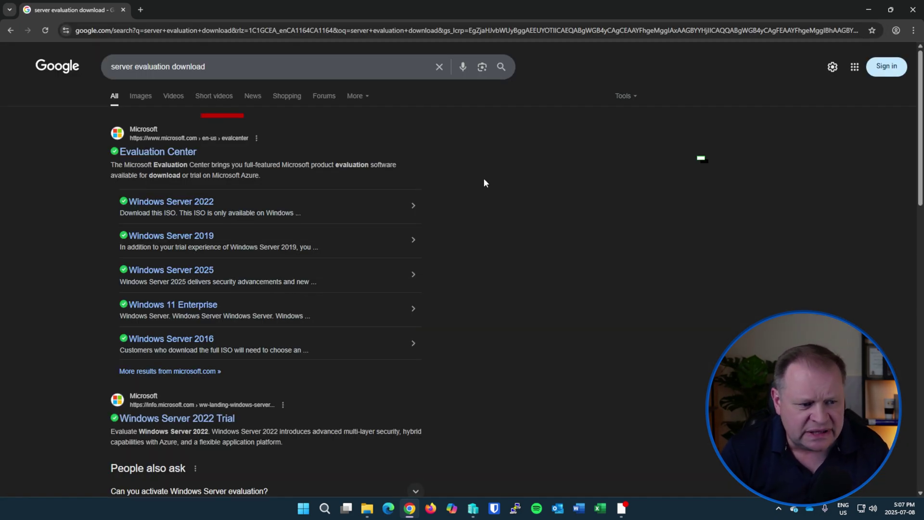
click(168, 151)
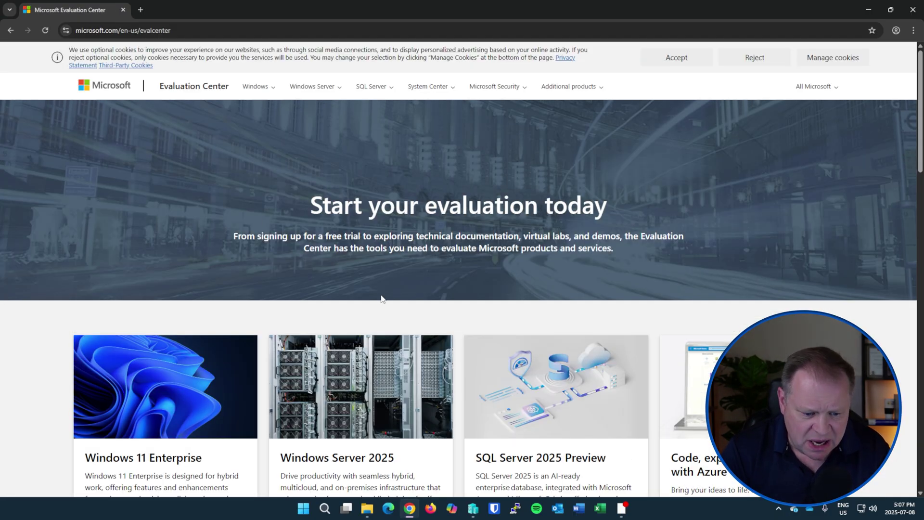
scroll(381, 298, down, 2)
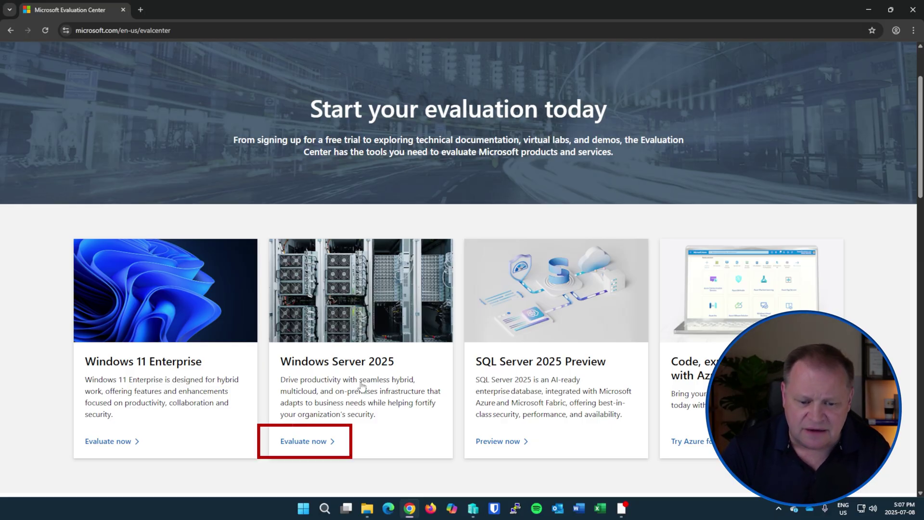
click(308, 442)
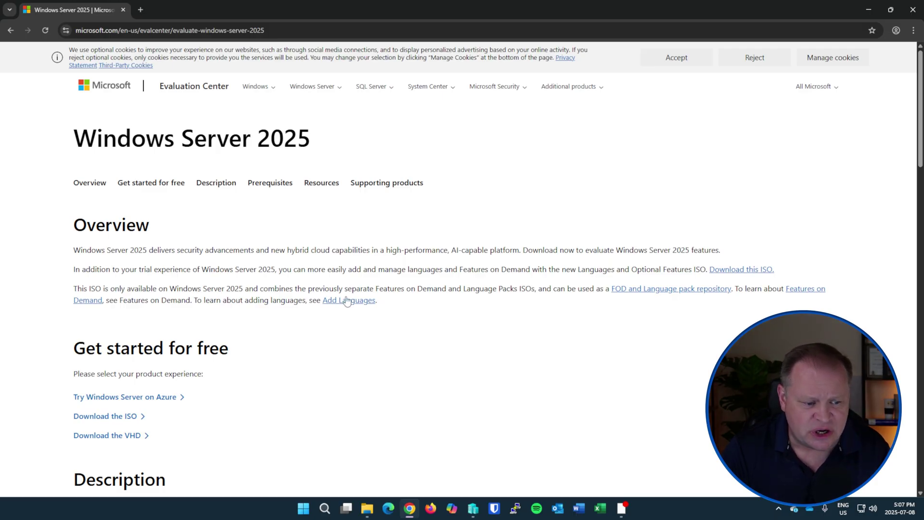
scroll(346, 303, down, 3)
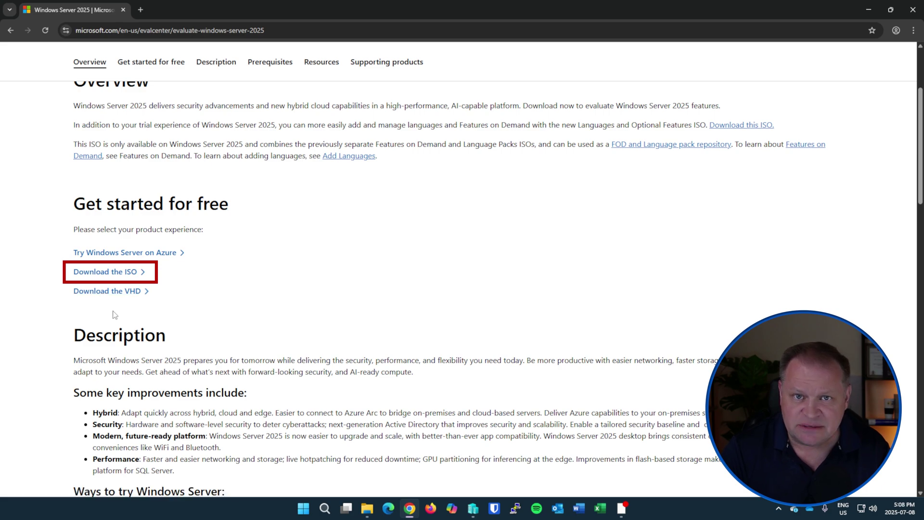
- Go to the Windows Server 2025 ISO download and submit the trial registration form
click(110, 272)
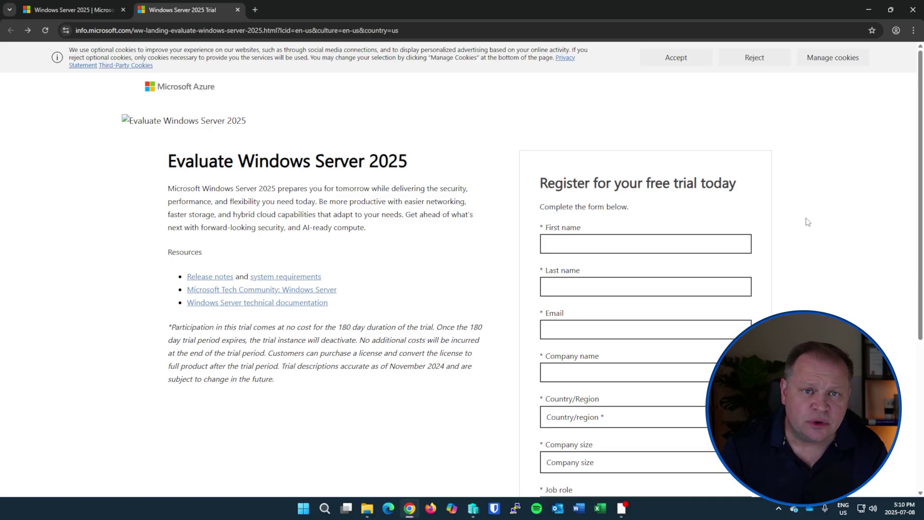
scroll(797, 231, down, 1)
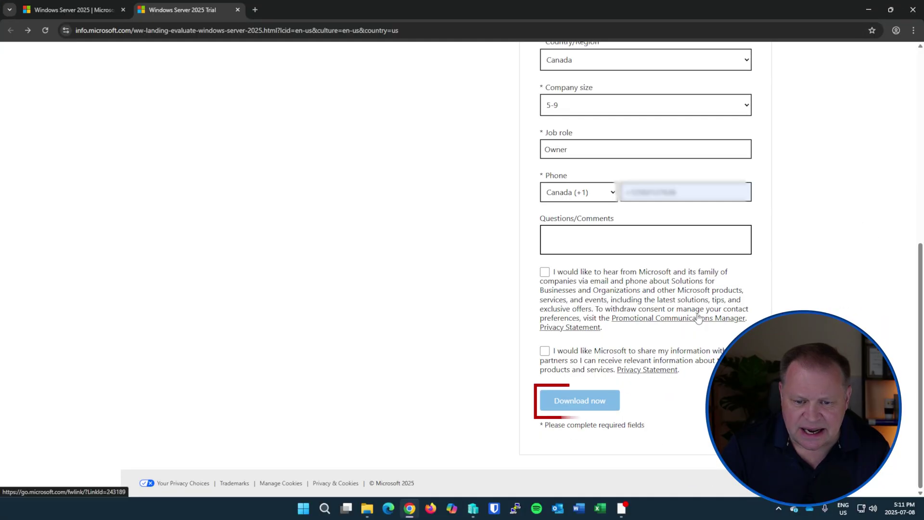
click(579, 398)
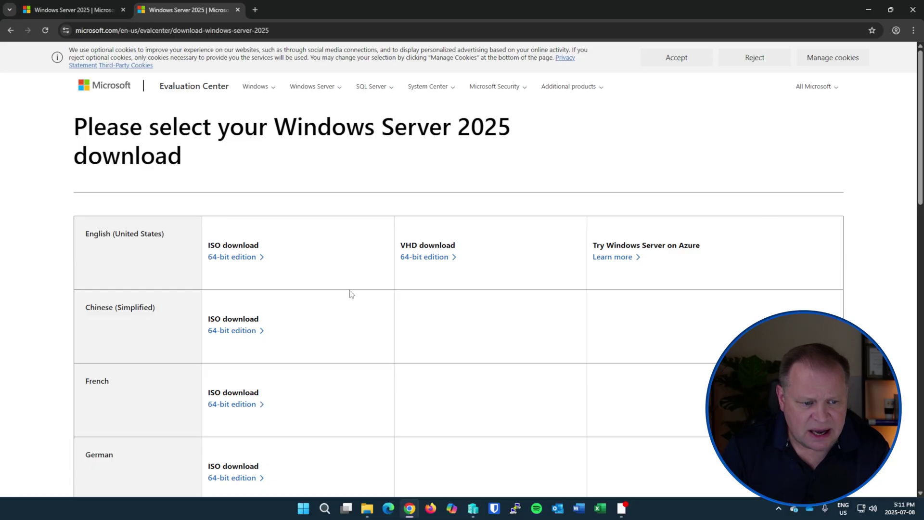
- Download the English (United States) 64-bit Windows Server 2025 ISO and confirm the 5.6 GB file finished
scroll(299, 392, down, 5)
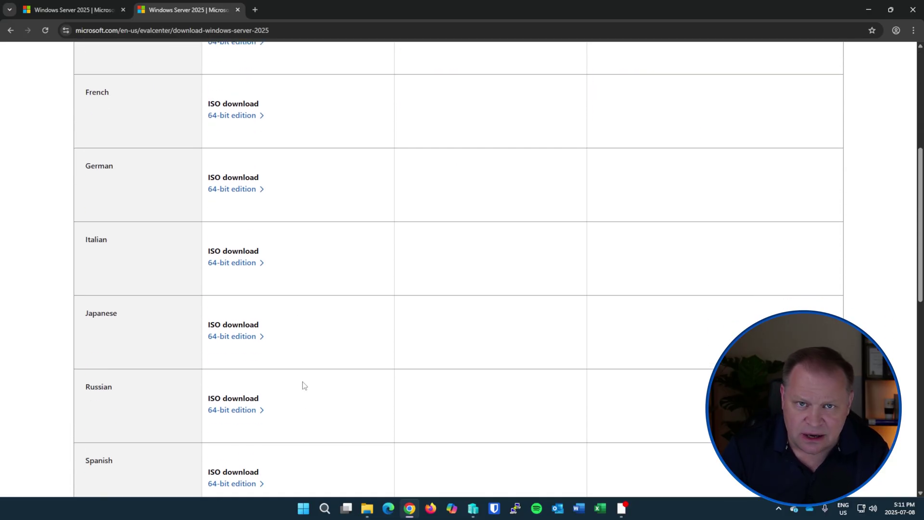
scroll(302, 387, up, 5)
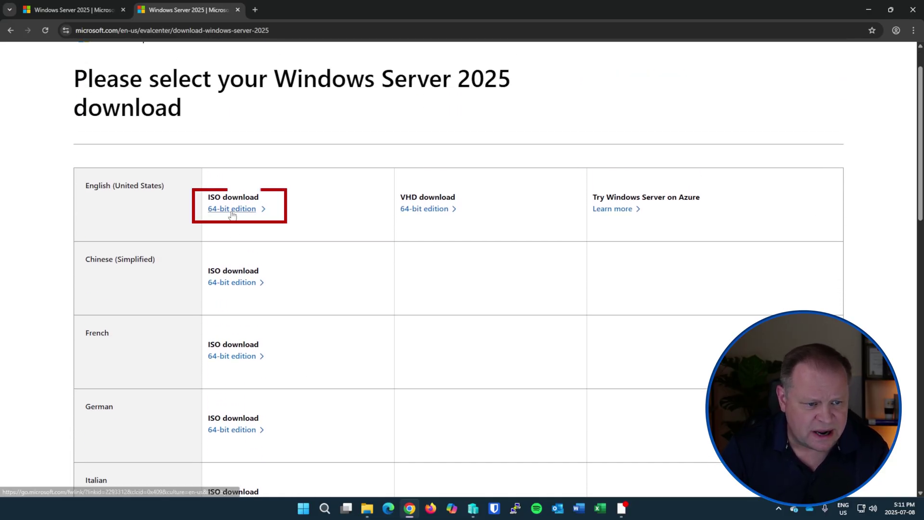
click(232, 210)
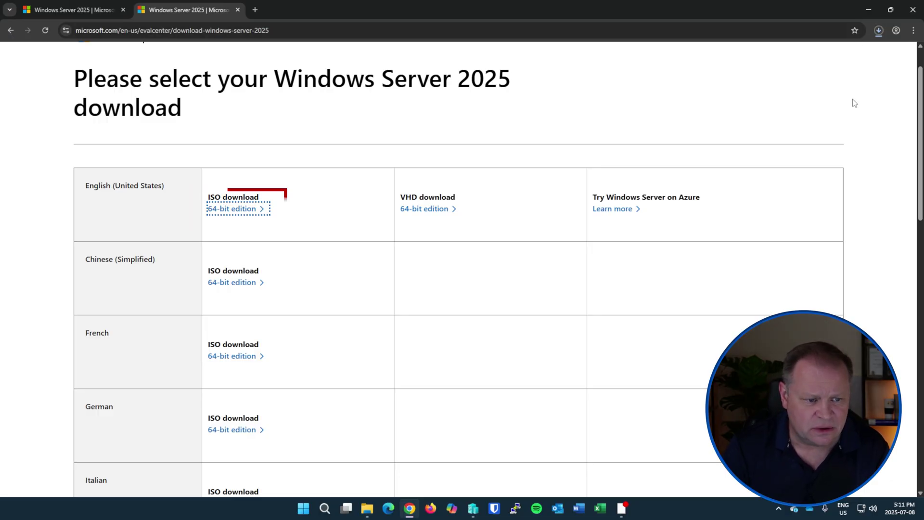
click(879, 33)
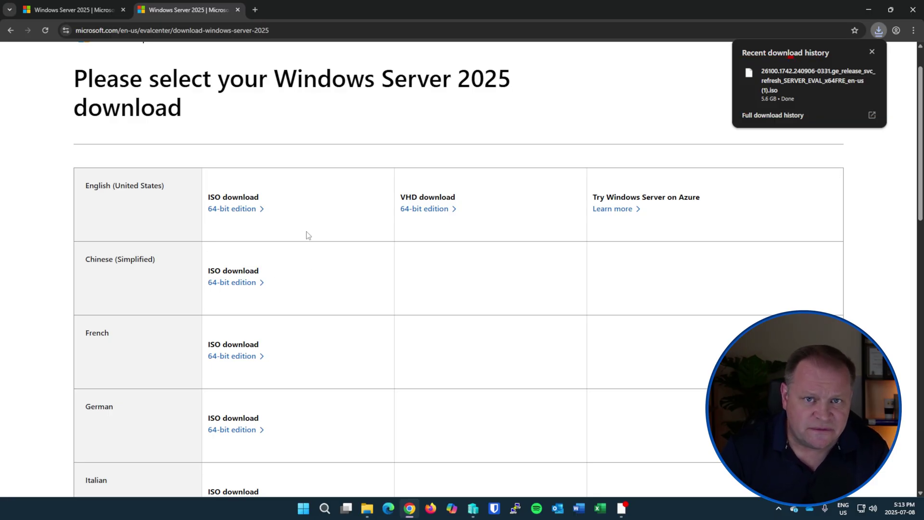
- Search Google for 'windows server 2022 down' and open the Windows Server 2022 evaluation page
click(297, 32)
text(windows )
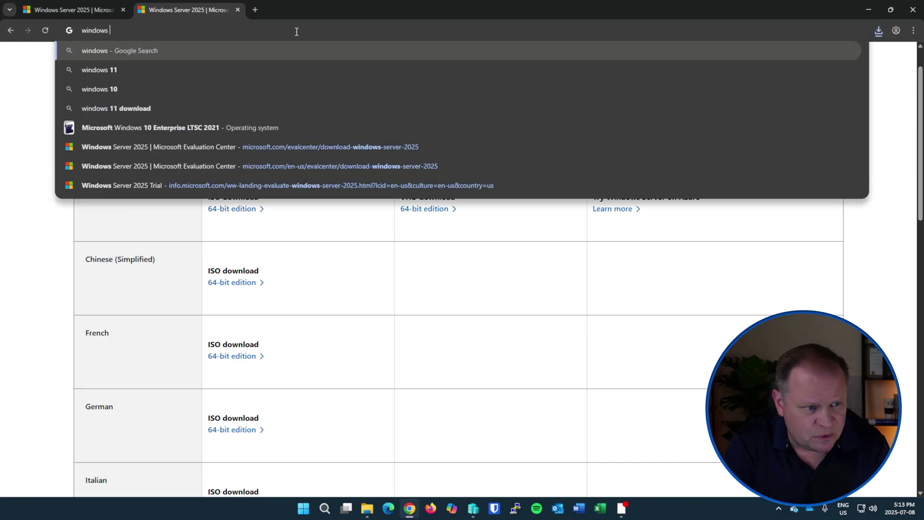
text(server 2022 down)
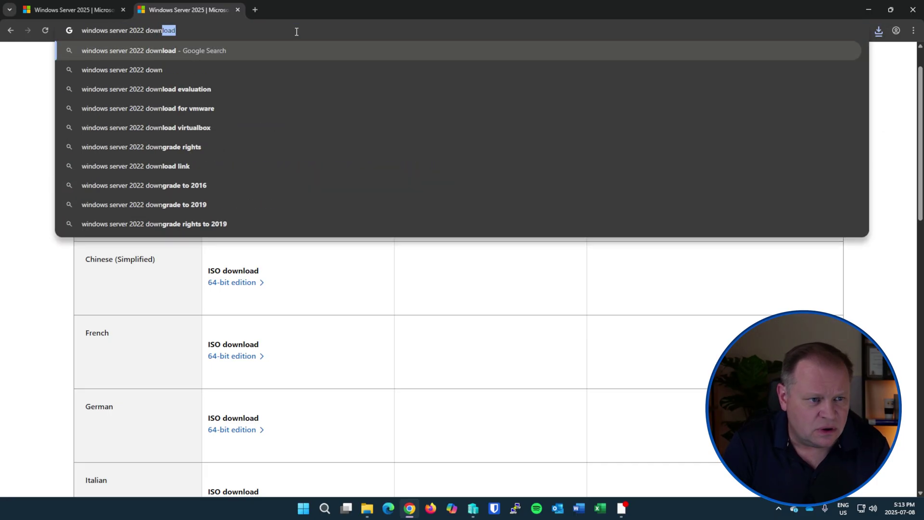
key(Return)
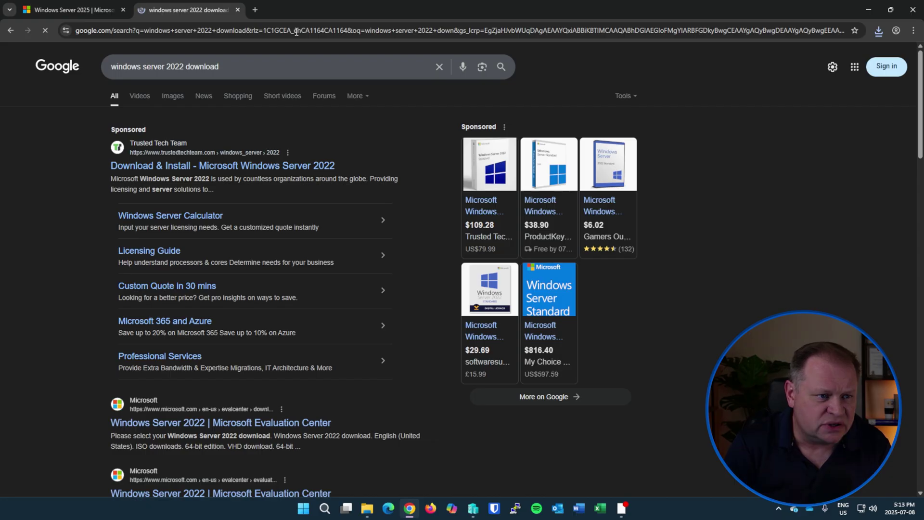
scroll(232, 187, down, 3)
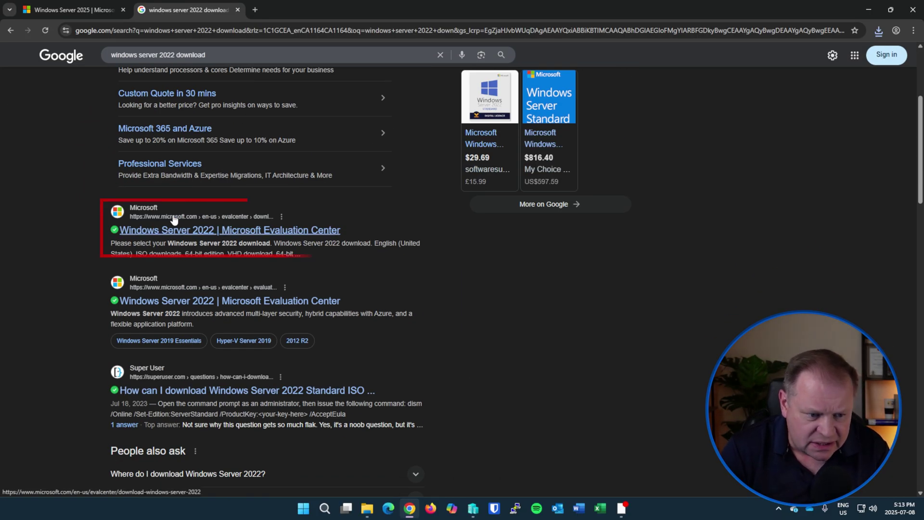
click(264, 231)
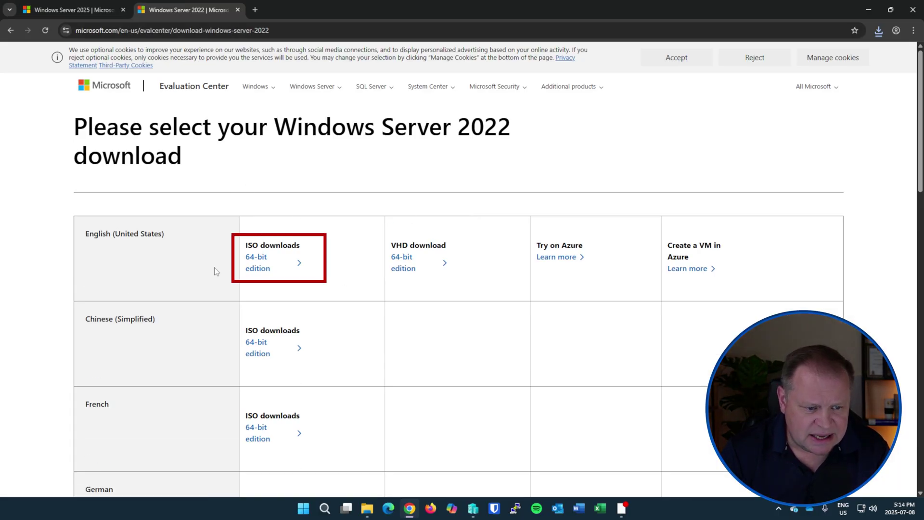
- Start the English 64-bit Windows Server 2022 ISO download (4.7 GB) and check its progress
click(258, 269)
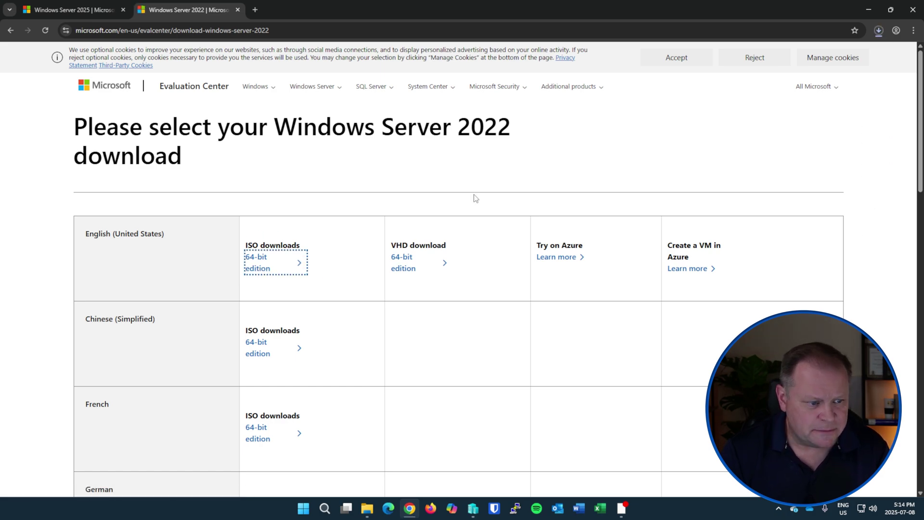
click(878, 31)
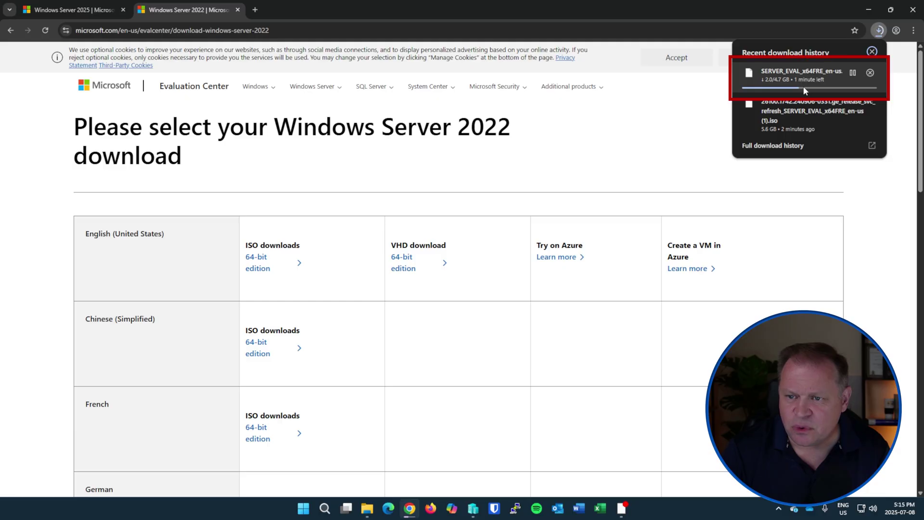
click(680, 155)
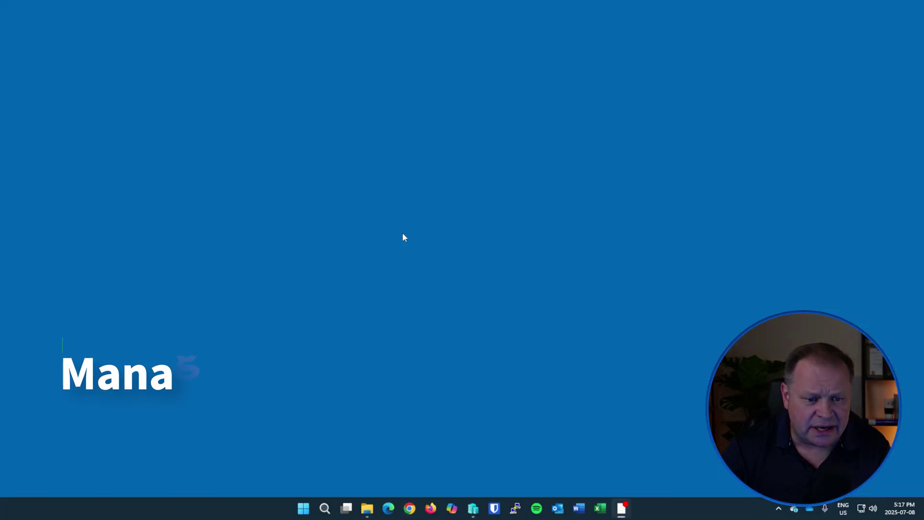
- In Downloads, rename the newest ISO to 'Windows Server 2022.iso'
right_click(367, 508)
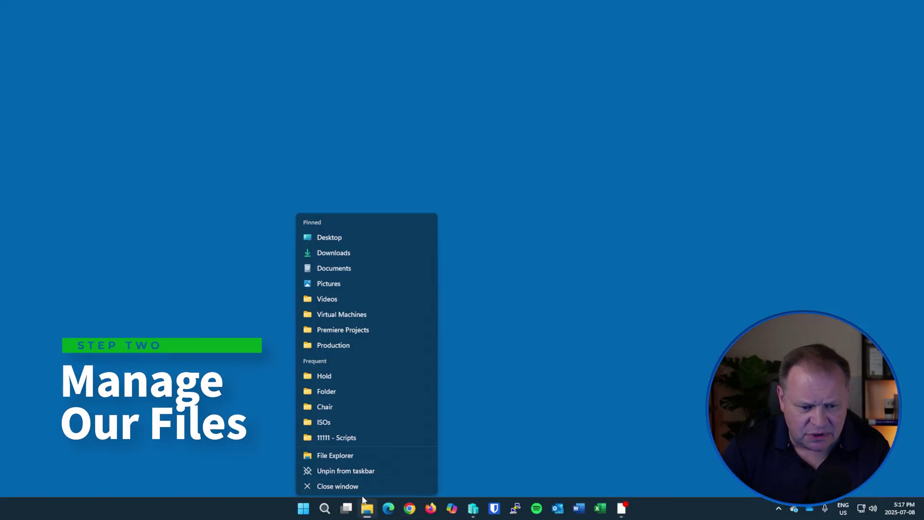
click(354, 247)
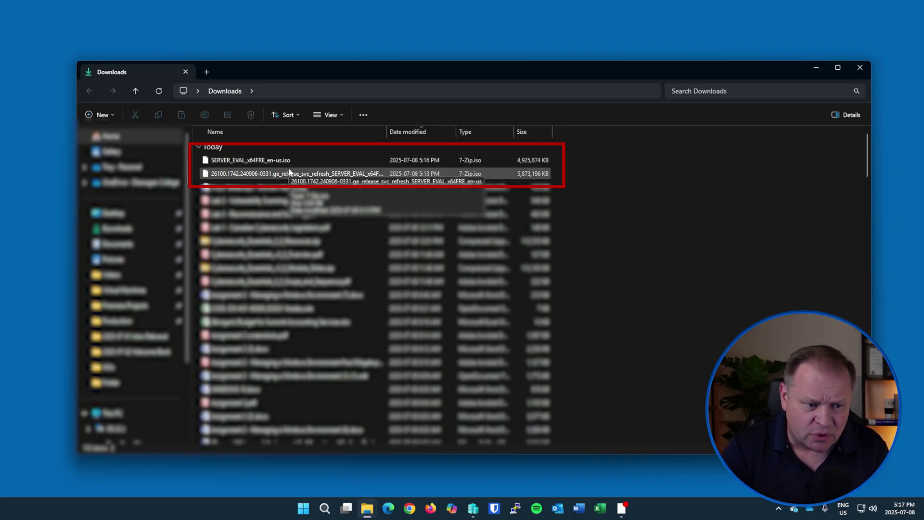
click(245, 164)
click(245, 161)
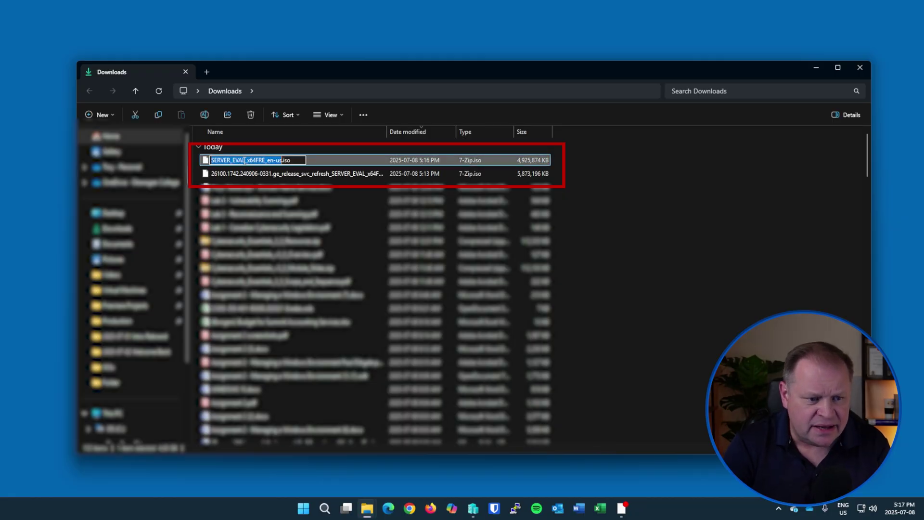
text(Windows Server 2022)
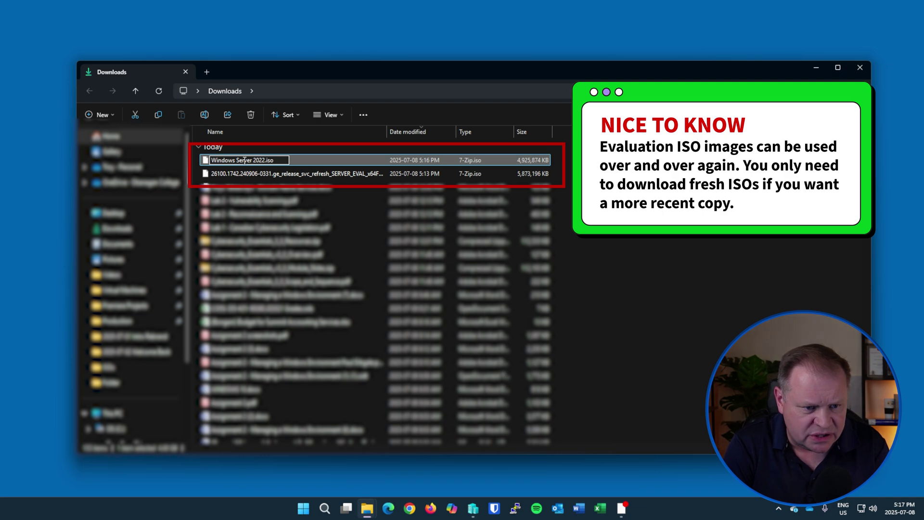
key(Return)
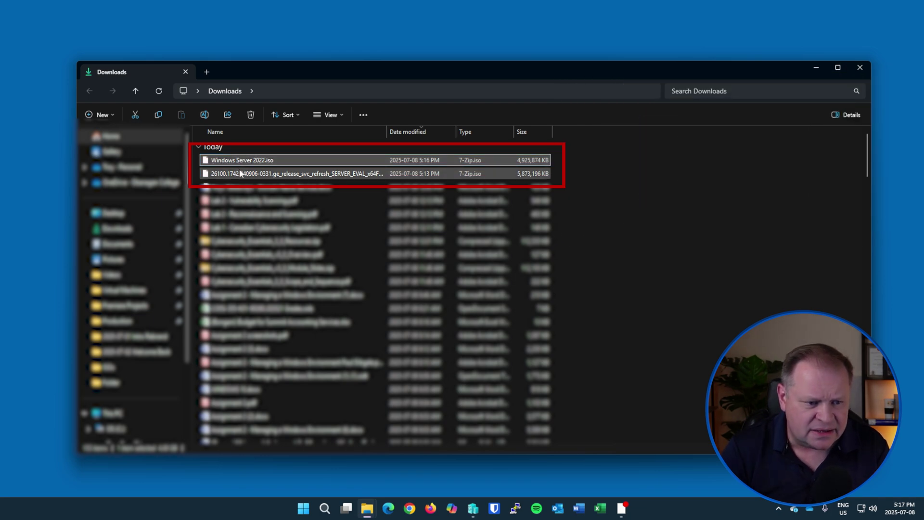
- Rename the larger ISO to 'Windows Server 2025.iso'
click(239, 173)
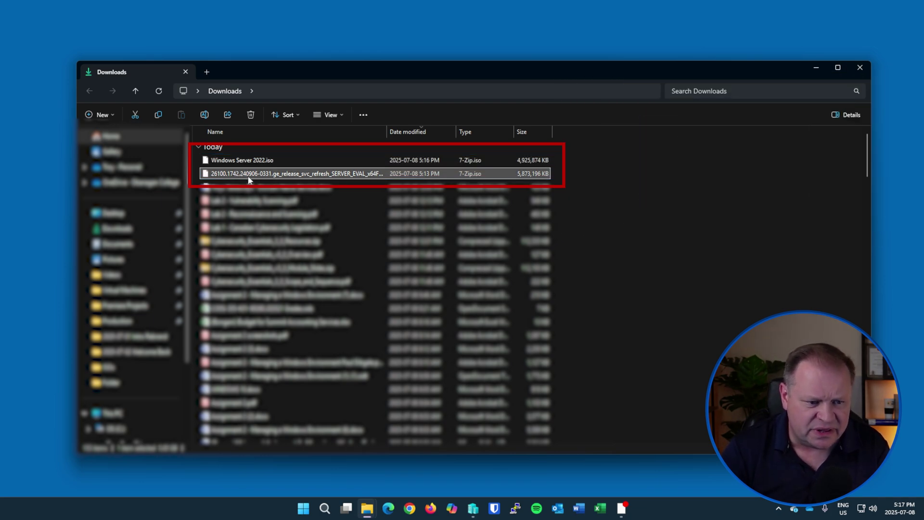
click(249, 175)
text(W)
text(indows Serv)
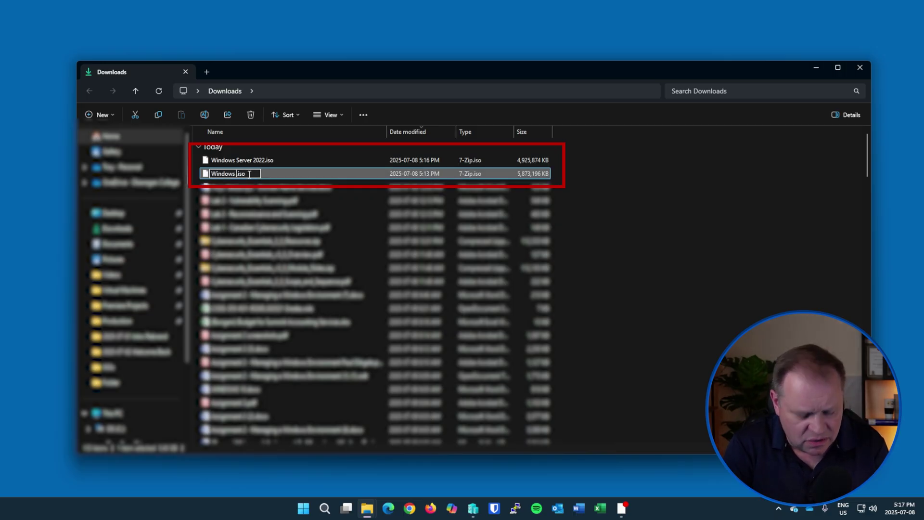
text(er 2025)
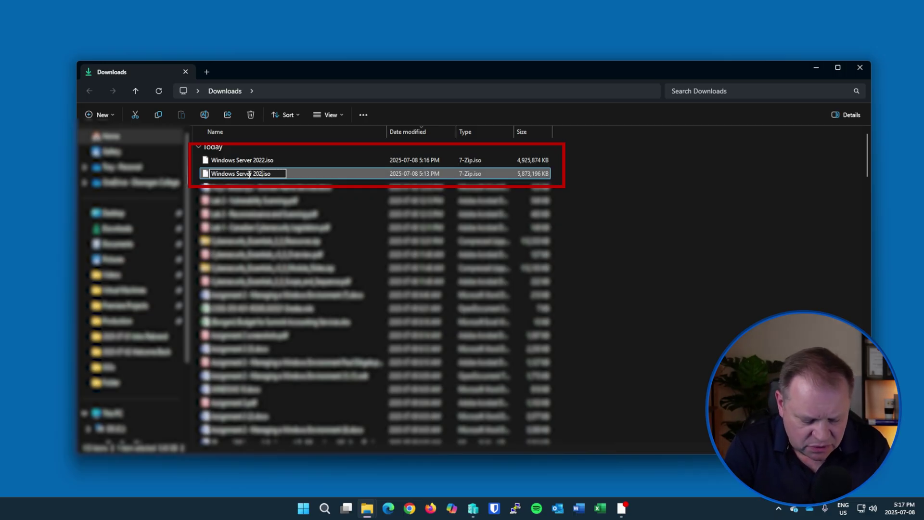
key(Return)
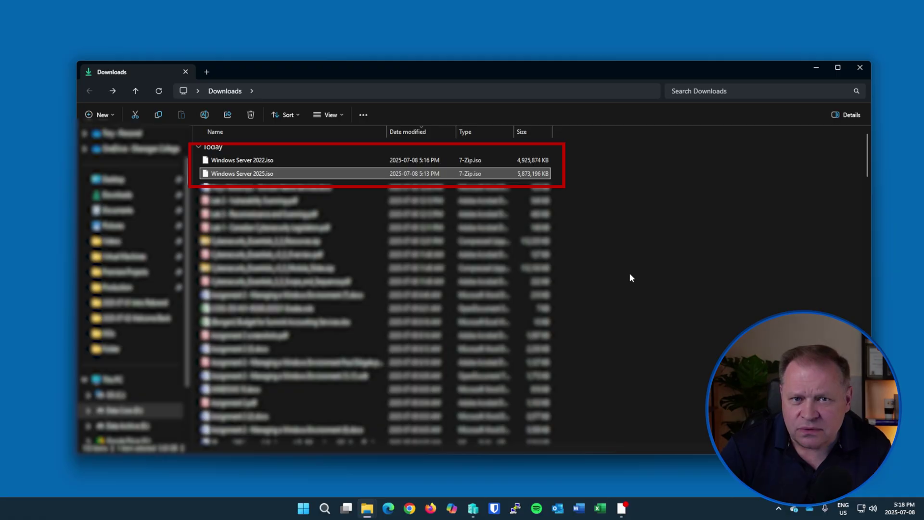
- Copy both Windows Server ISOs into D:\Virtual Machines\ISOs
ctrl+click(284, 165)
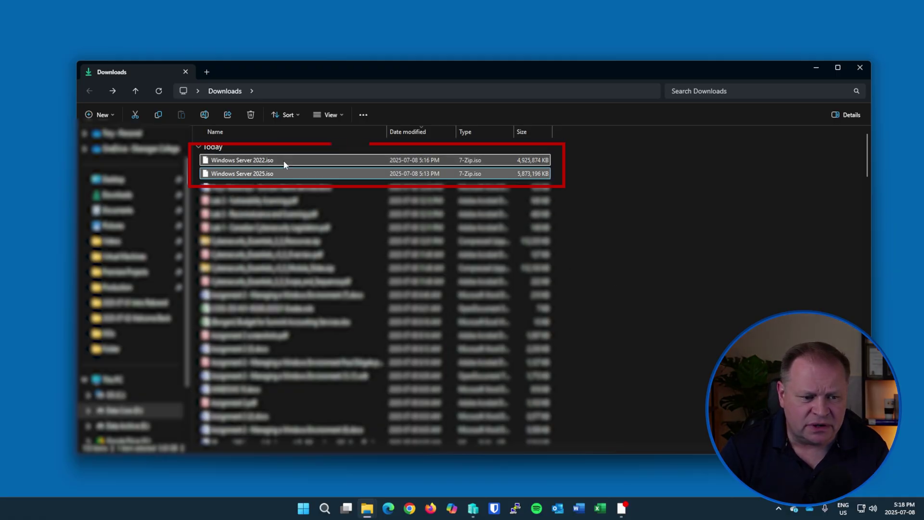
key(ctrl+c)
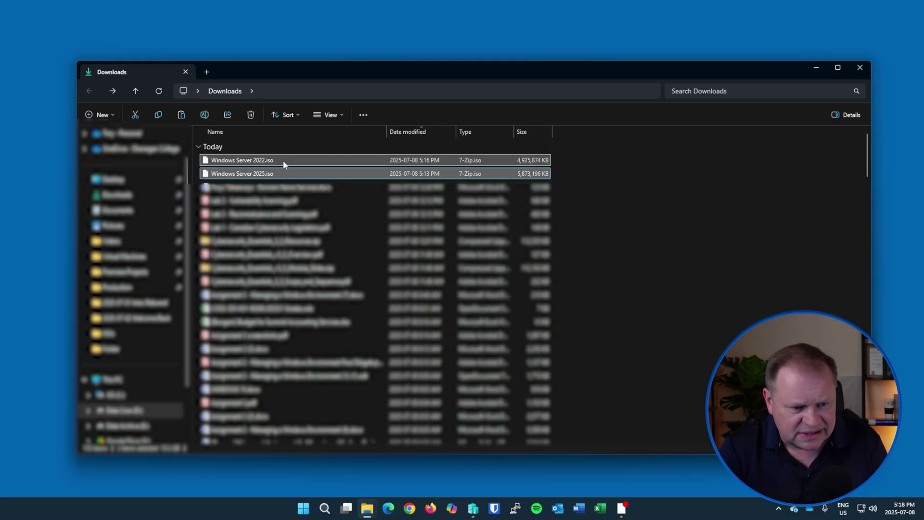
click(126, 258)
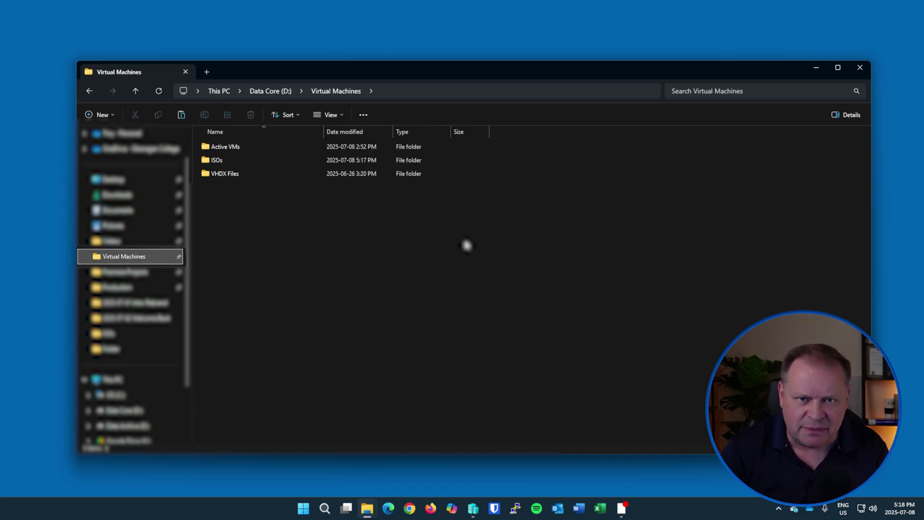
double_click(224, 160)
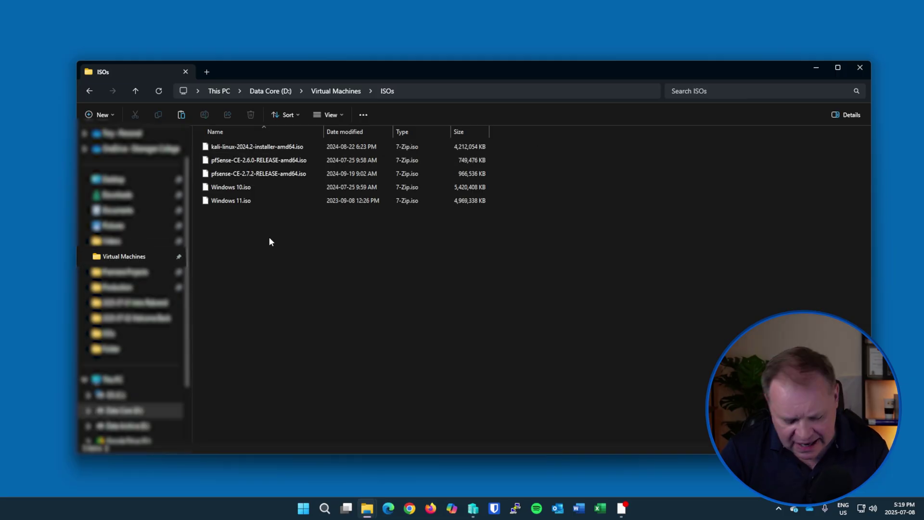
key(ctrl+v)
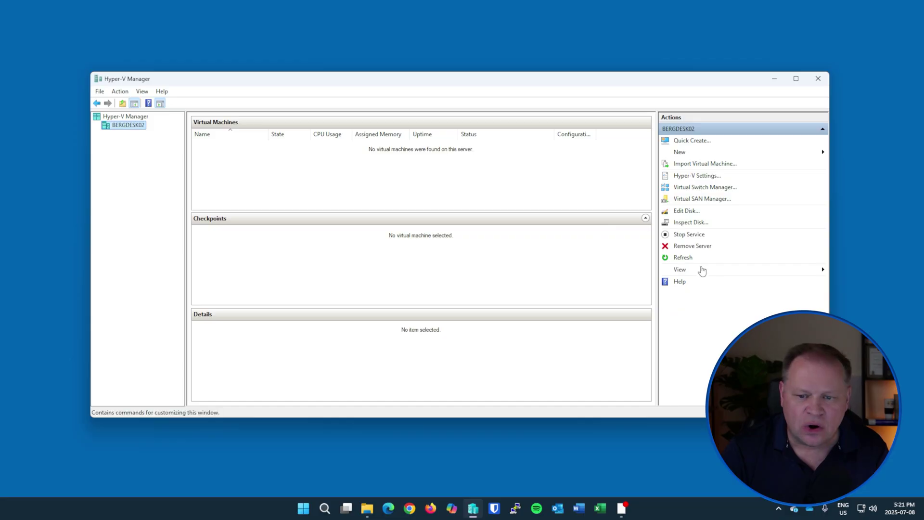
- Review the host's virtual switches in Virtual Switch Manager, then close it
click(704, 188)
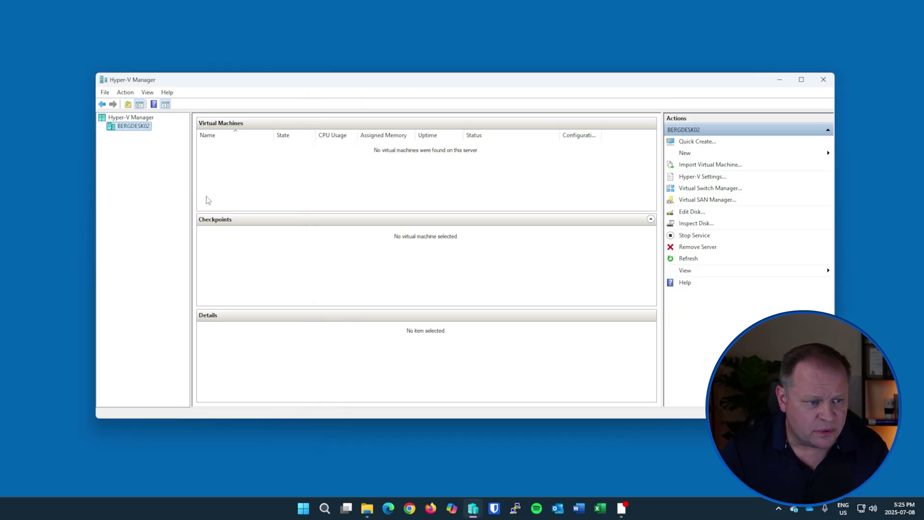
- Launch the New Virtual Machine Wizard for the host server and pass the Before You Begin page
right_click(123, 128)
mouse_move(148, 143)
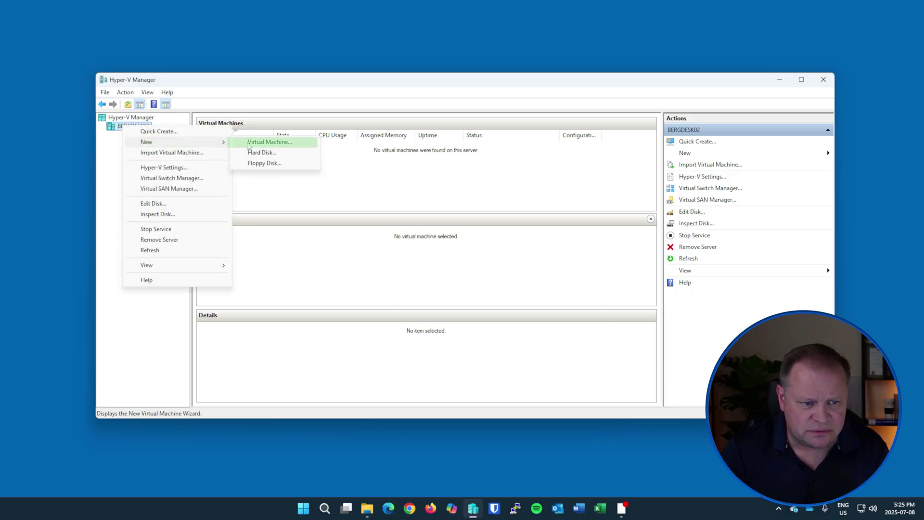
click(126, 93)
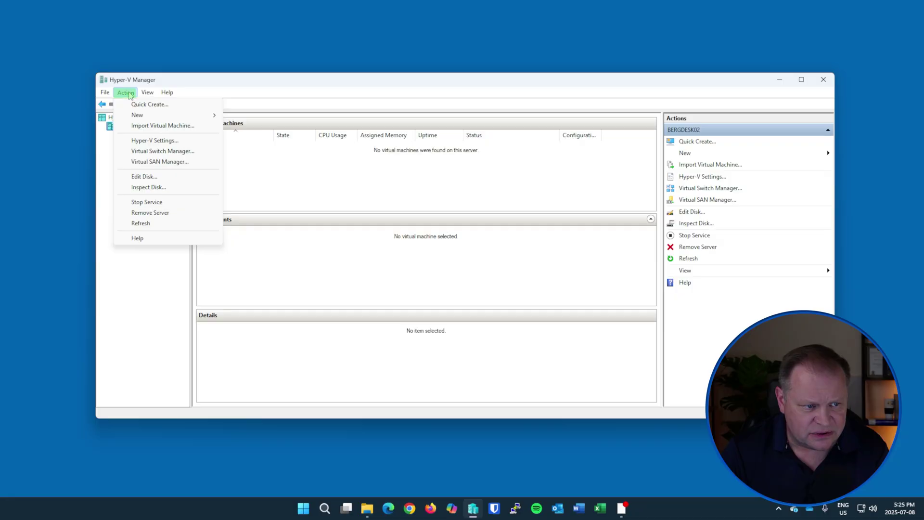
mouse_move(136, 115)
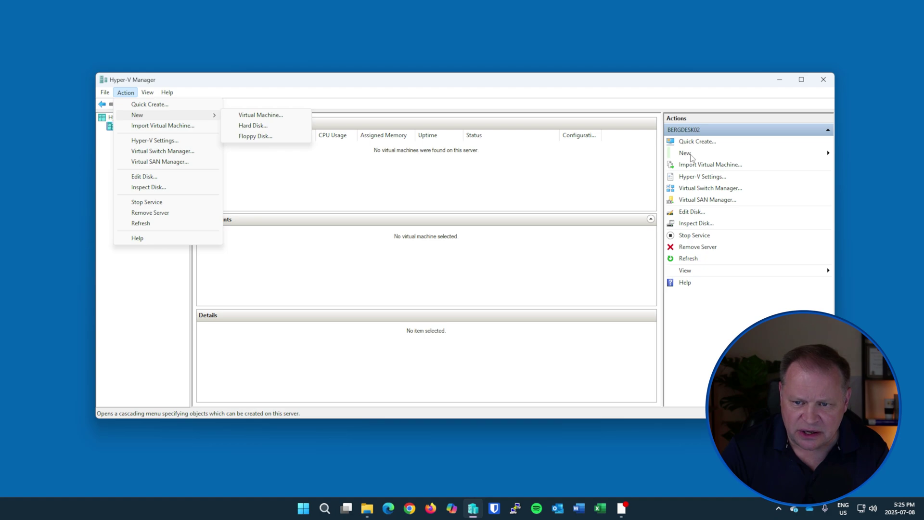
click(269, 115)
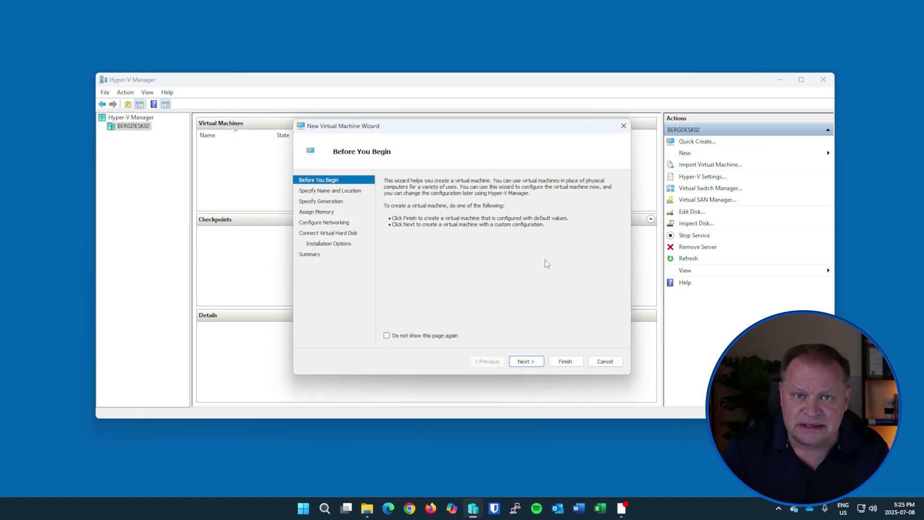
click(526, 361)
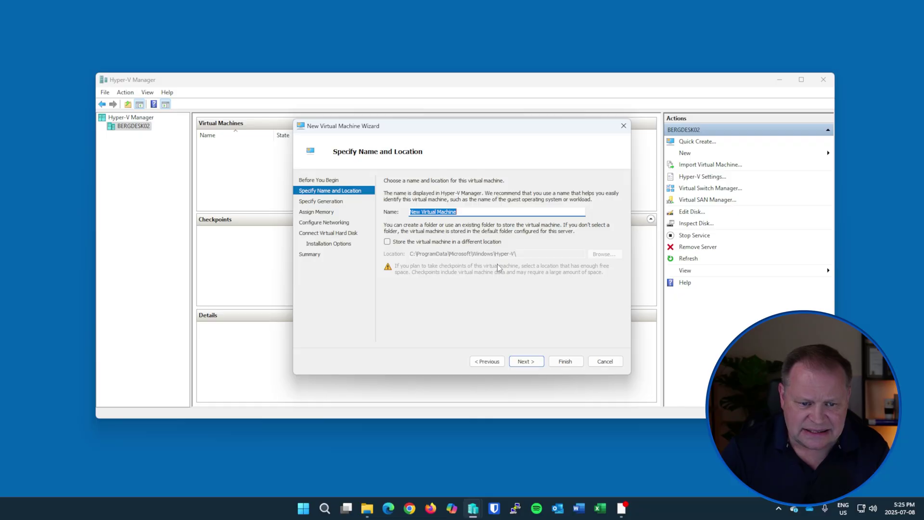
- Name the VM WinServ2022-LAB and store it in D:\Virtual Machines\Active VMs
text(Win)
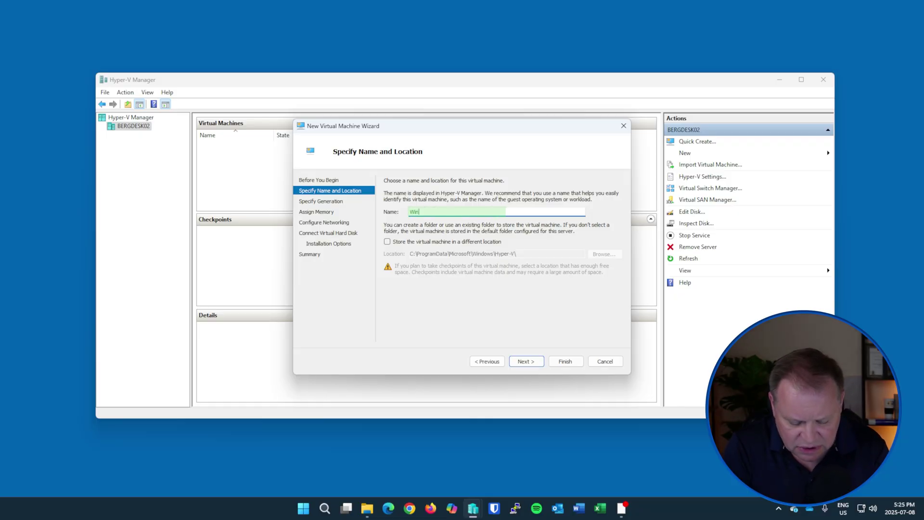
text(Serv2022-LAB)
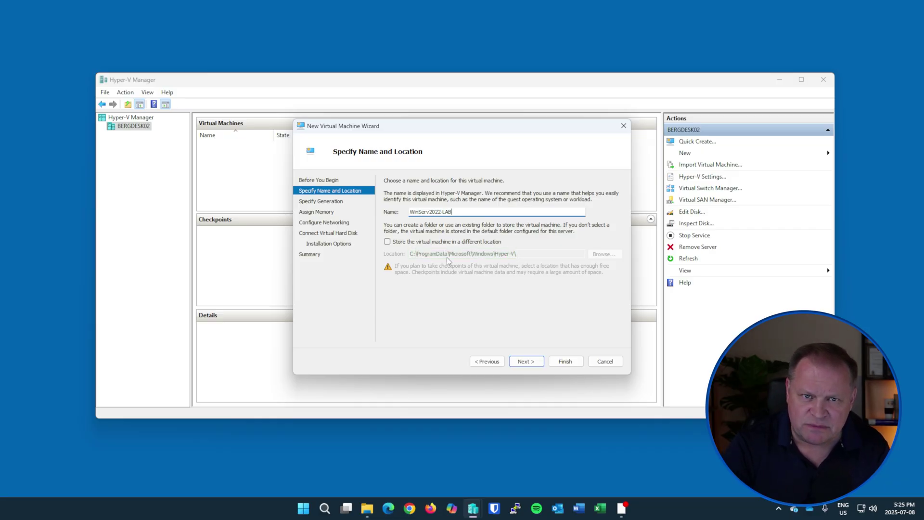
click(387, 241)
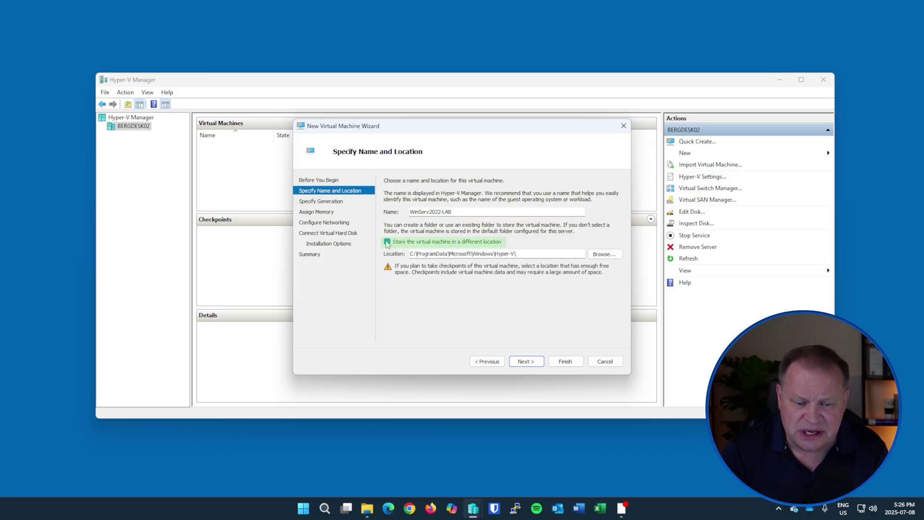
click(604, 254)
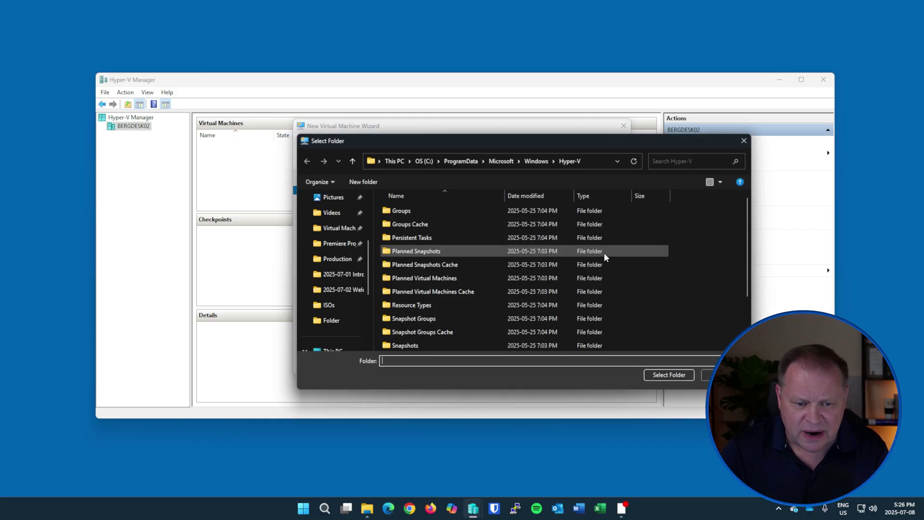
click(339, 227)
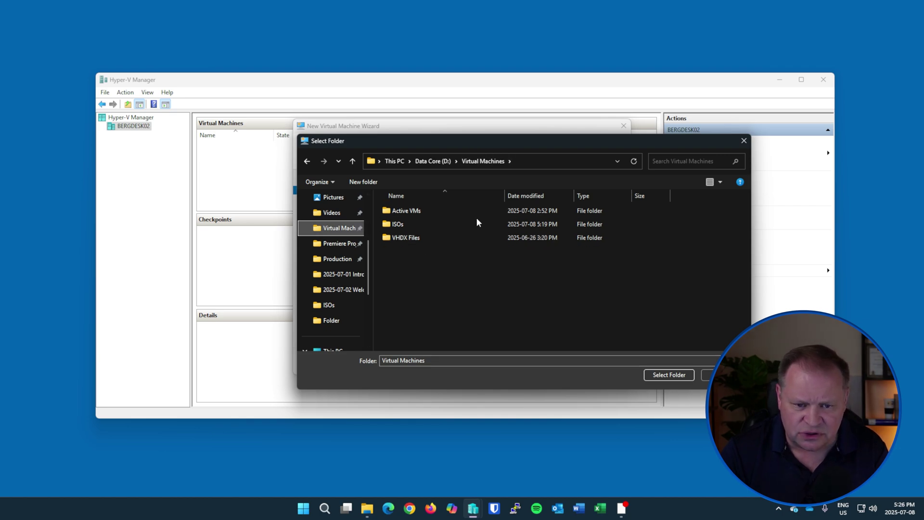
double_click(408, 212)
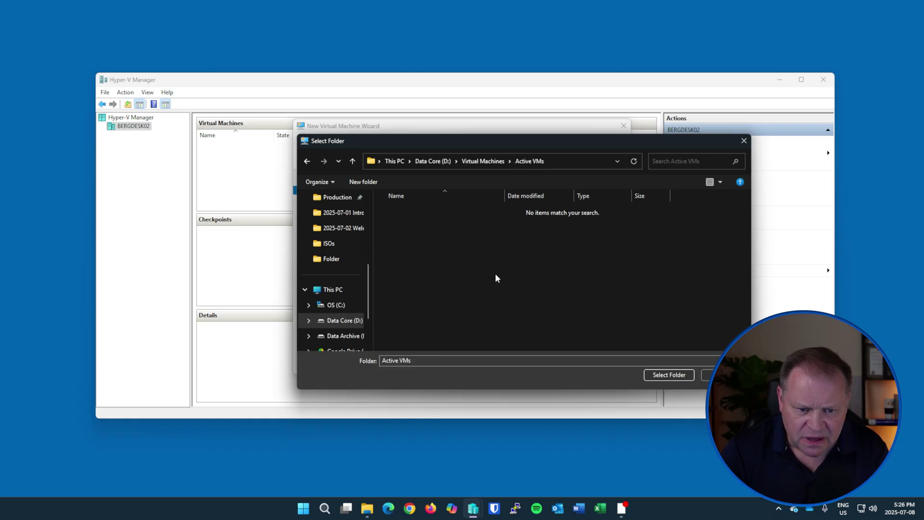
click(667, 374)
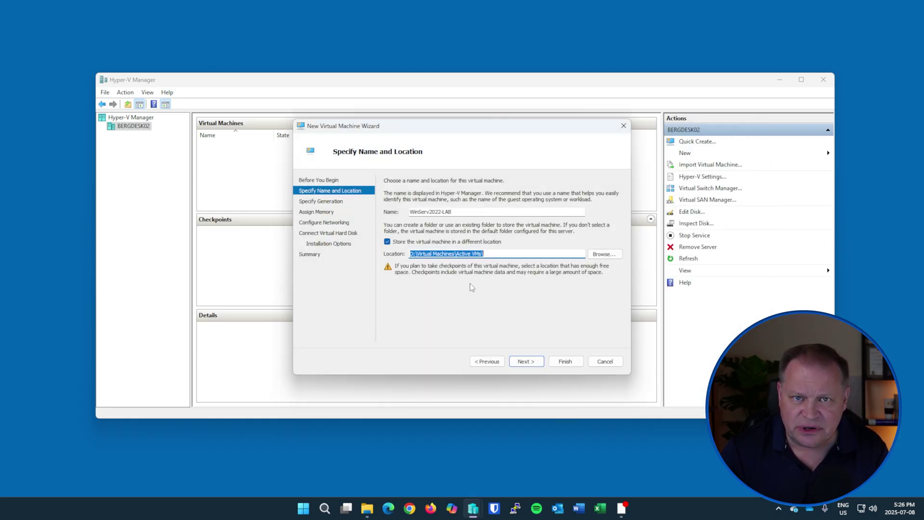
click(526, 361)
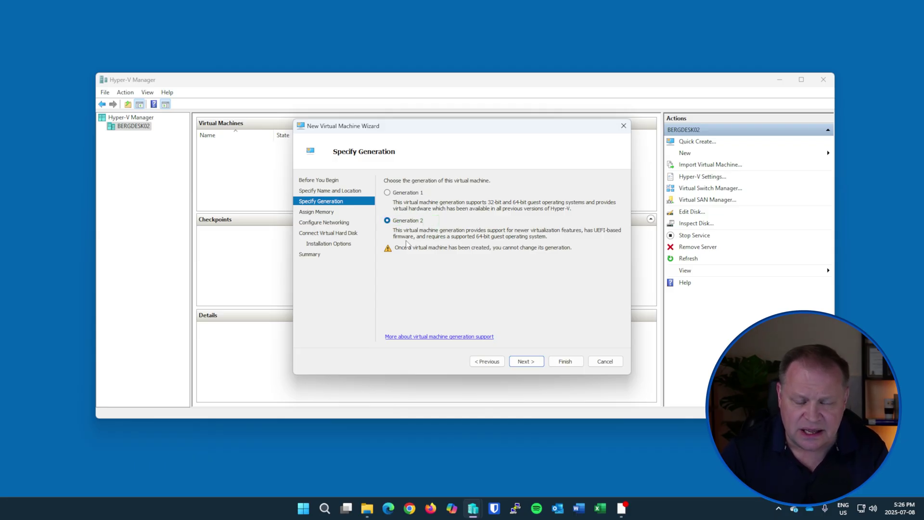
- Keep Generation 2 and set the VM's startup memory to 8192 MB
click(526, 360)
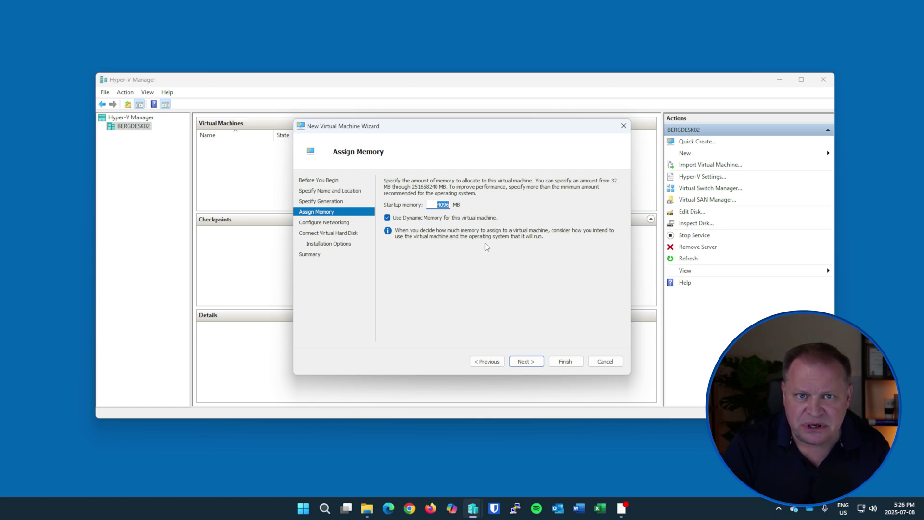
text(8)
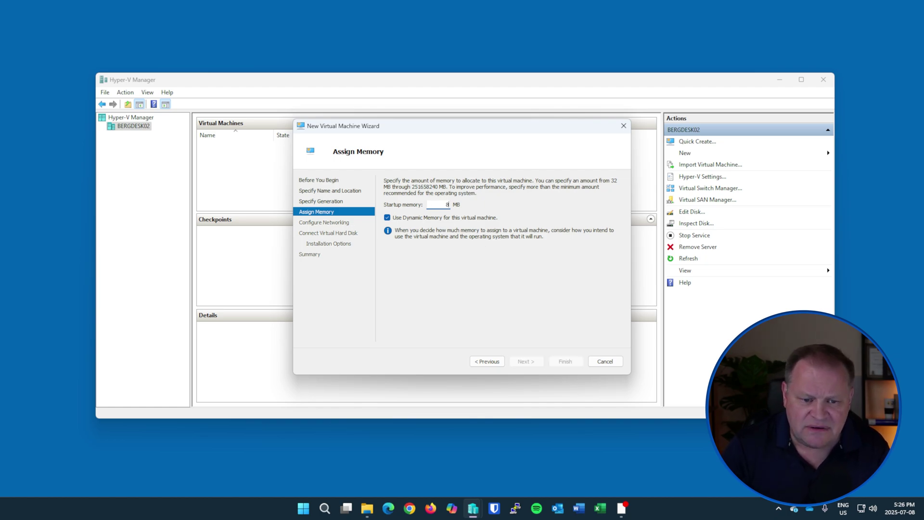
text(192)
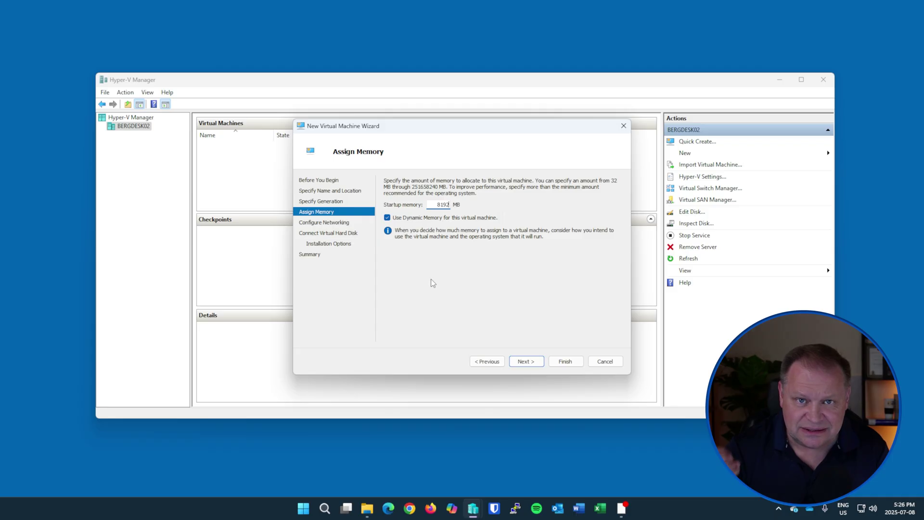
click(530, 365)
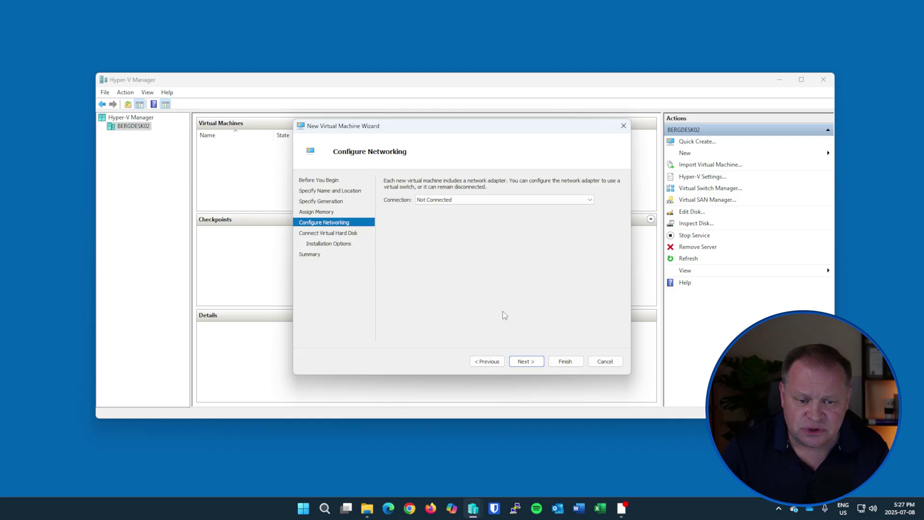
- Connect the VM's network adapter to the Private switch and continue to the virtual hard disk page
click(474, 199)
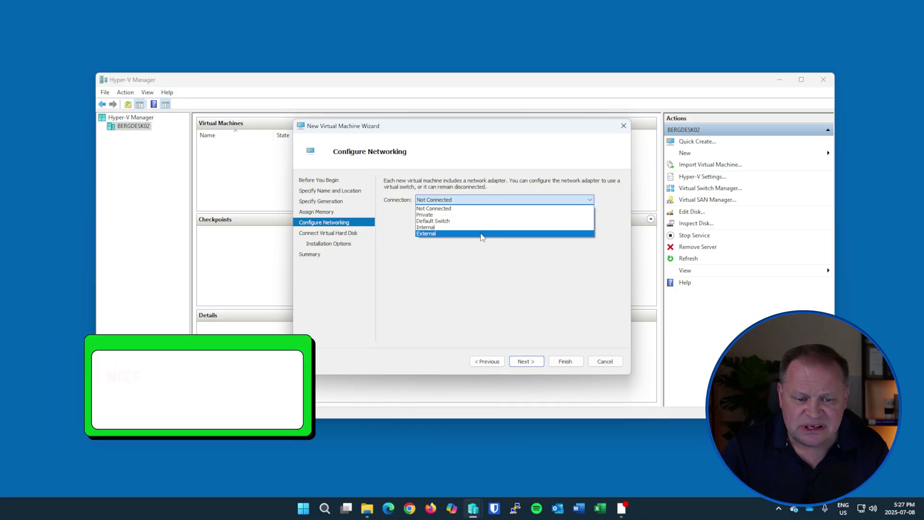
click(437, 215)
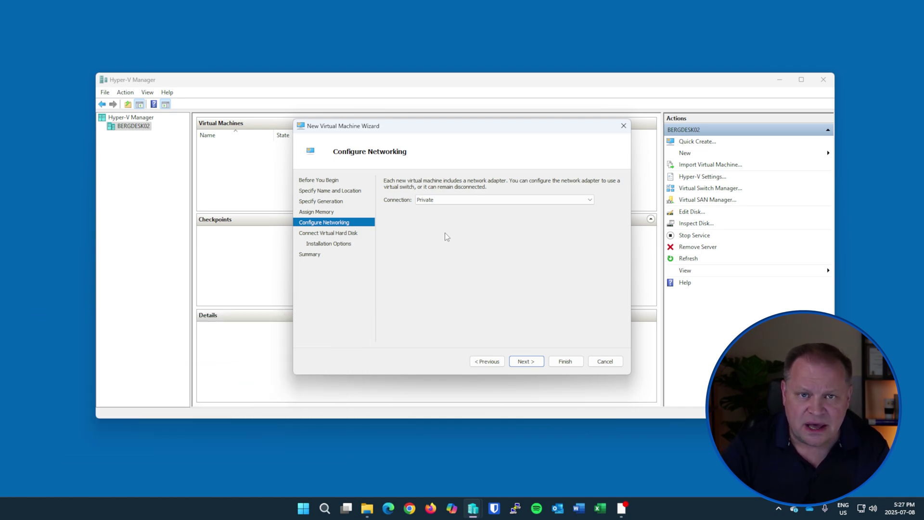
click(522, 359)
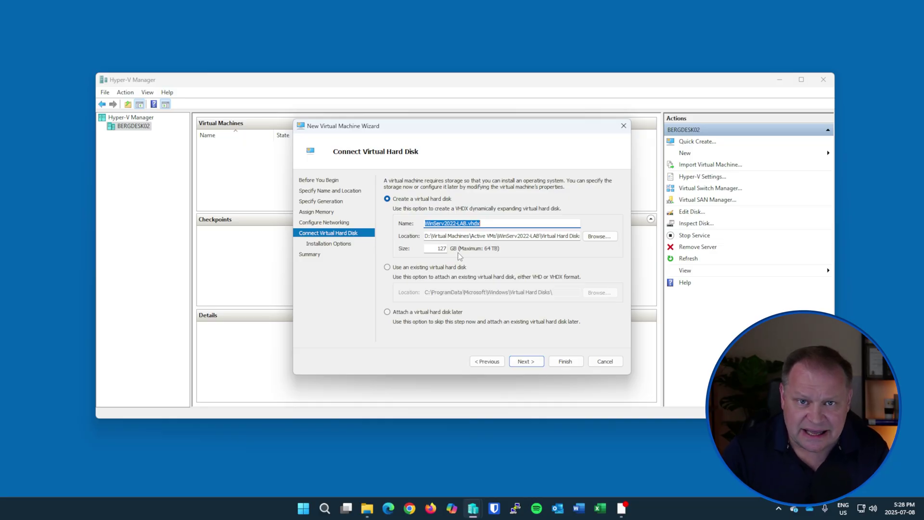
- Keep the 127 GB WinServ2022-LAB.vhdx and install the OS from the Windows Server 2022.iso image file
click(526, 361)
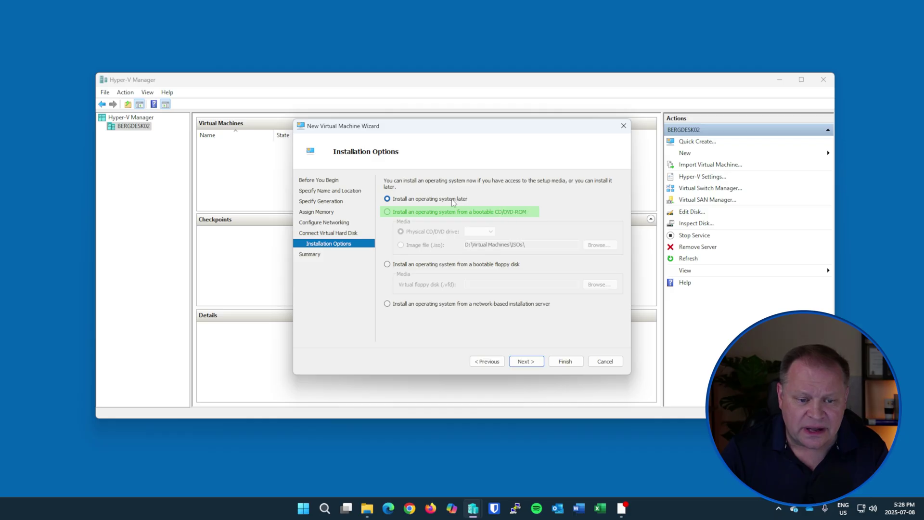
click(388, 212)
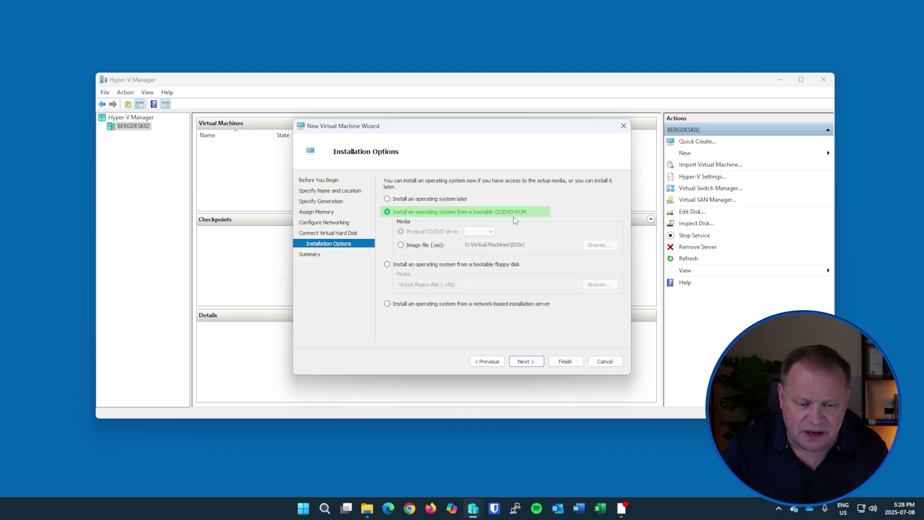
click(407, 248)
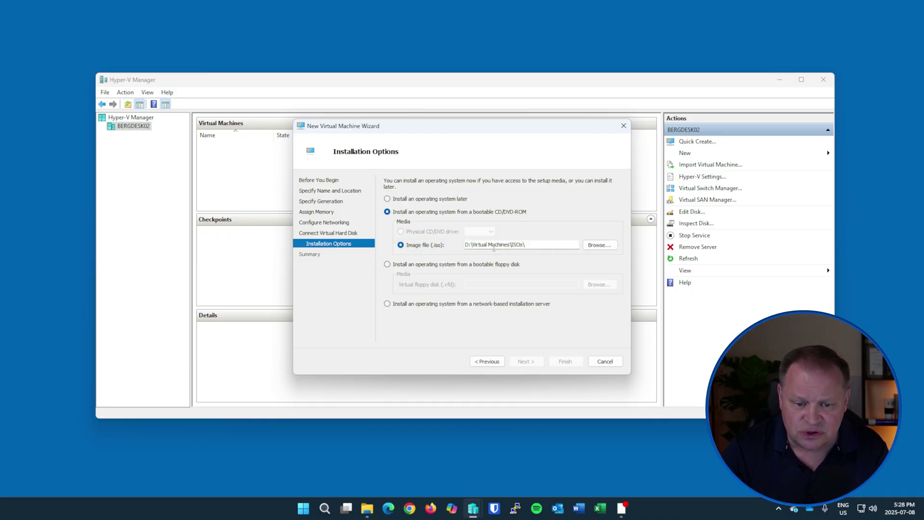
click(598, 246)
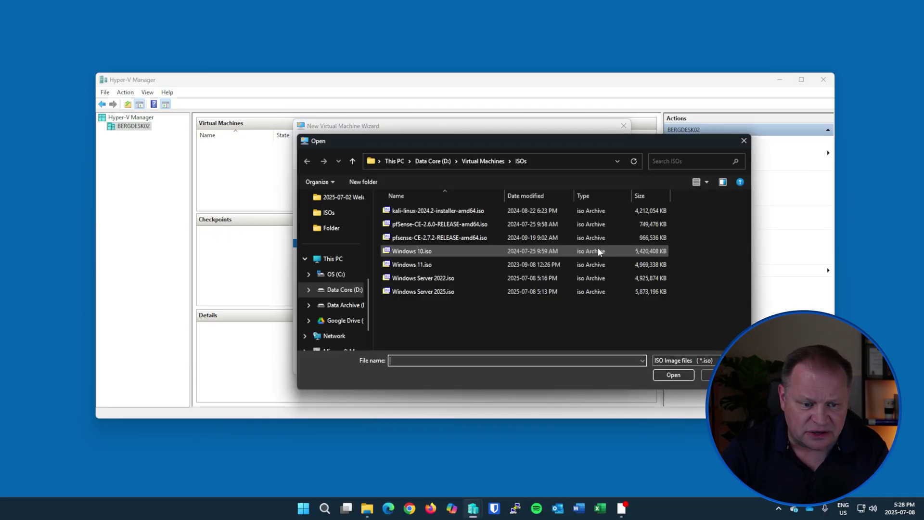
double_click(423, 278)
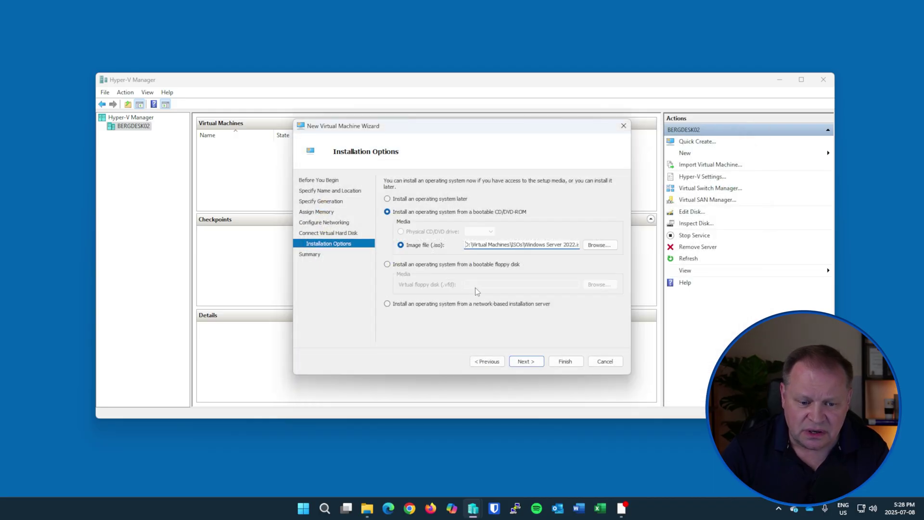
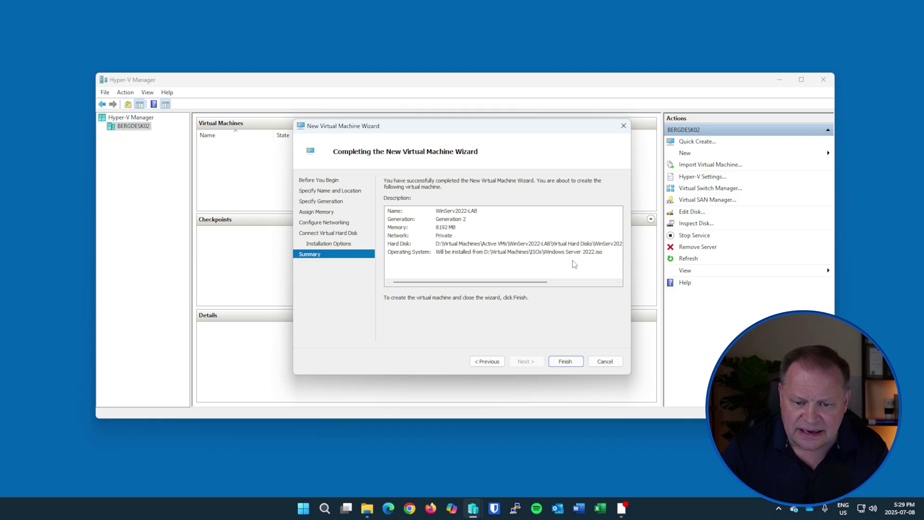
- Finish creating WinServ2022-LAB, then start a new virtual machine named WinServ2025-LAB
click(564, 360)
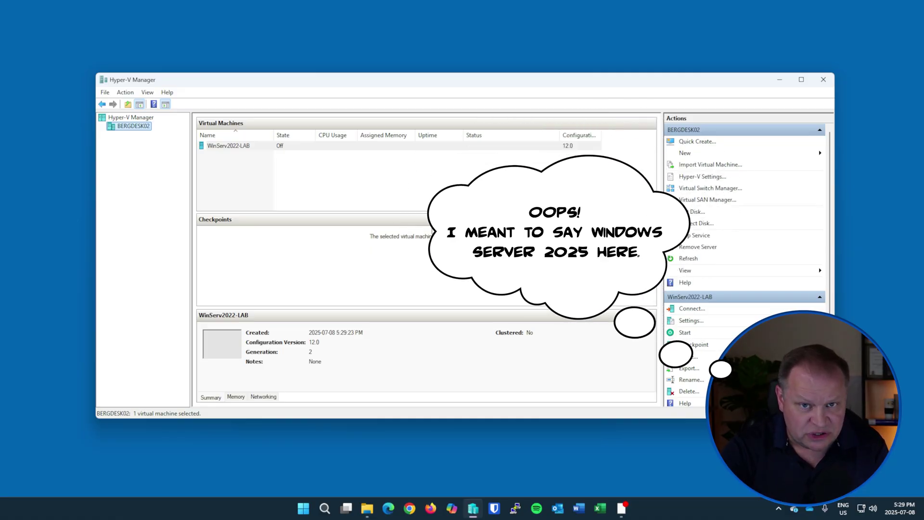
right_click(138, 127)
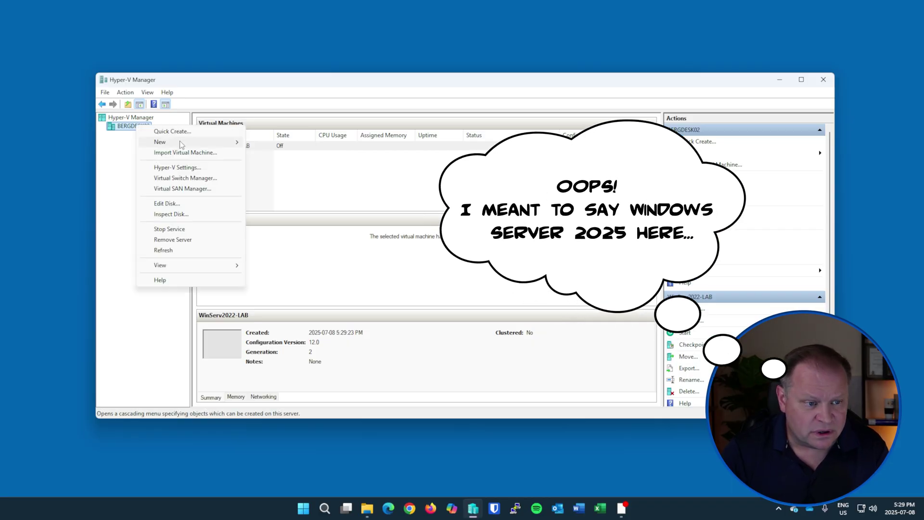
mouse_move(227, 142)
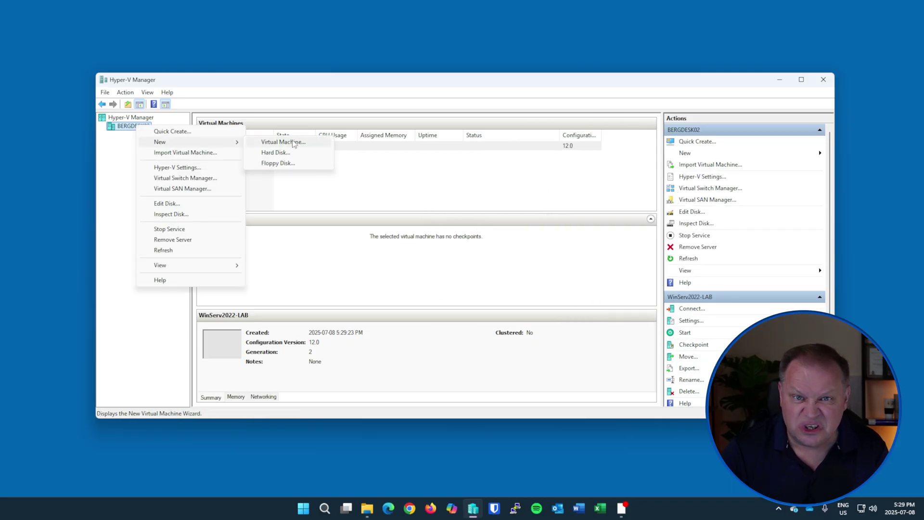
click(294, 143)
click(515, 360)
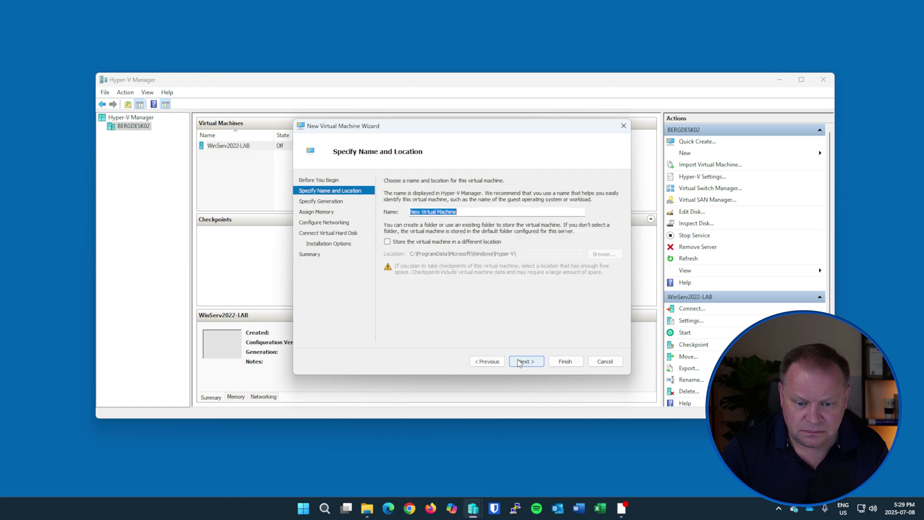
text(Windows)
key(BackSpace)
key(BackSpace)
key(BackSpace)
key(BackSpace)
key(BackSpace)
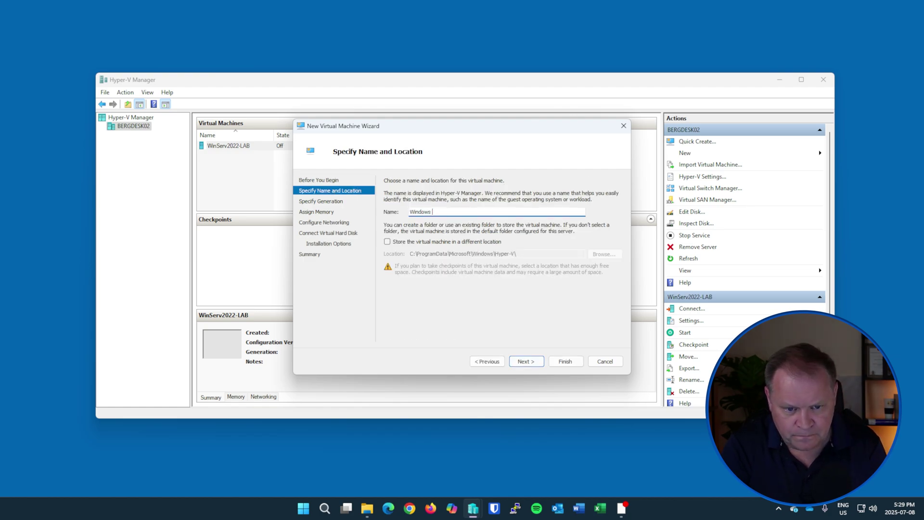
text(nServ20)
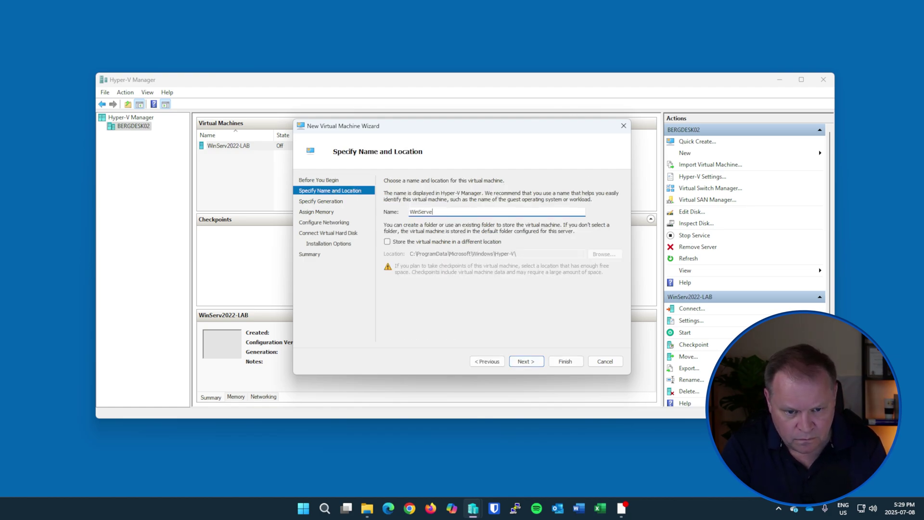
text(2)
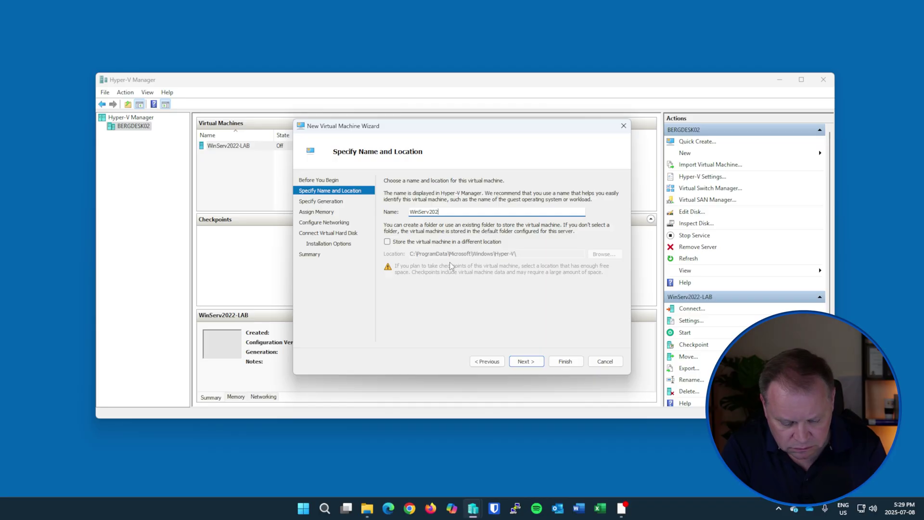
text(5-LAB)
- Store the new VM in the Active VMs folder and keep Generation 2
click(461, 243)
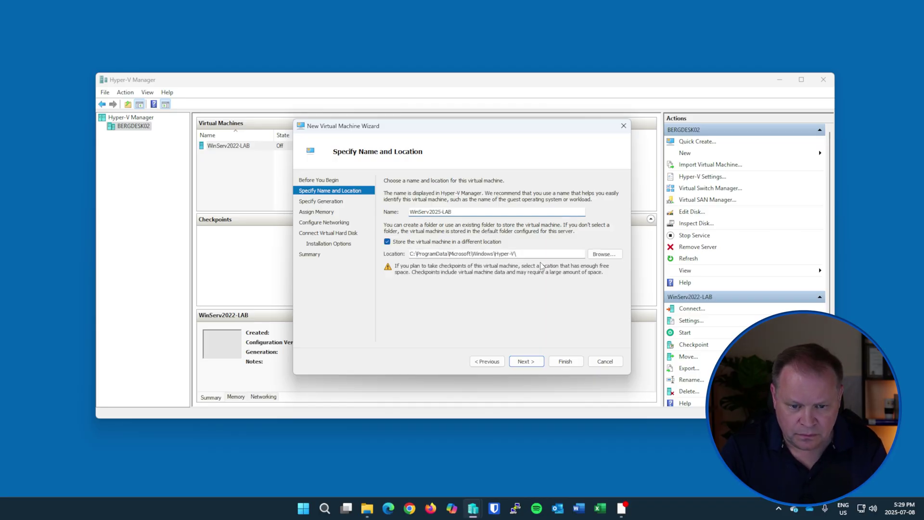
click(594, 254)
click(345, 229)
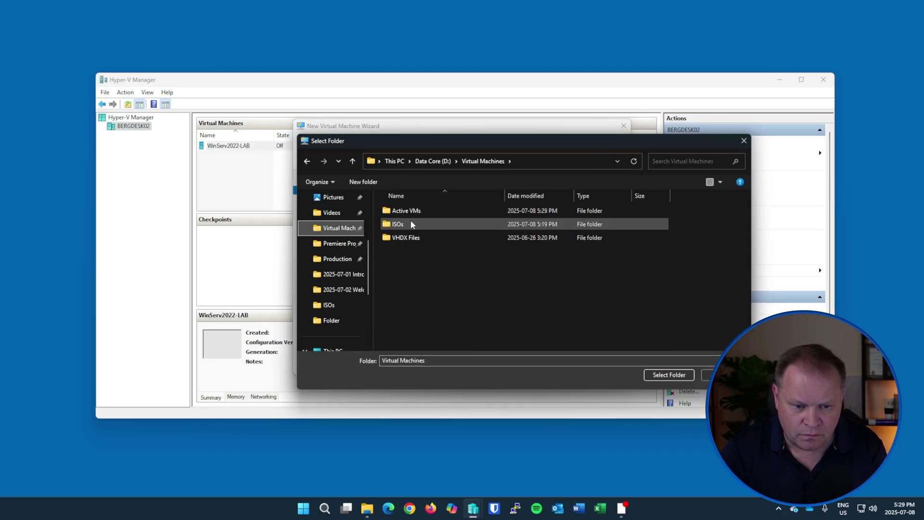
double_click(407, 211)
click(669, 375)
click(541, 361)
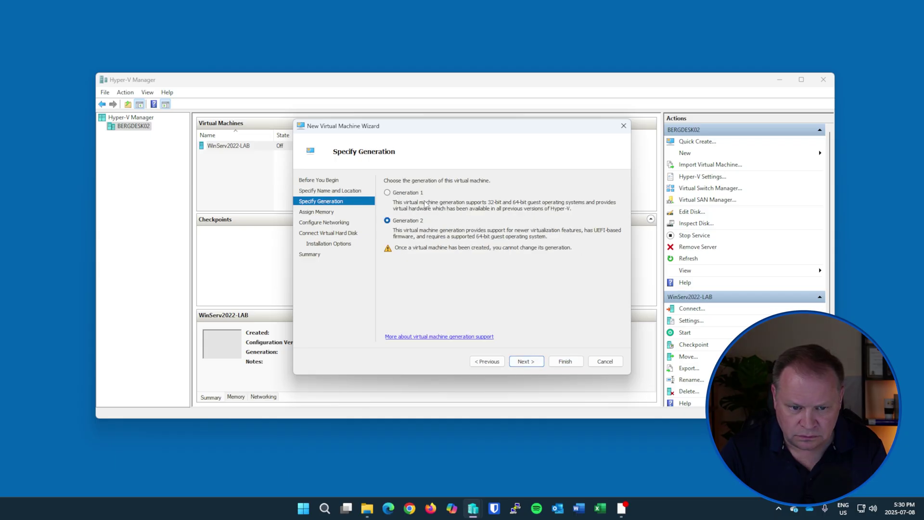
click(536, 361)
- Give it 8192 MB of memory, connect it to the Private switch, and accept the new virtual disk
text(8192)
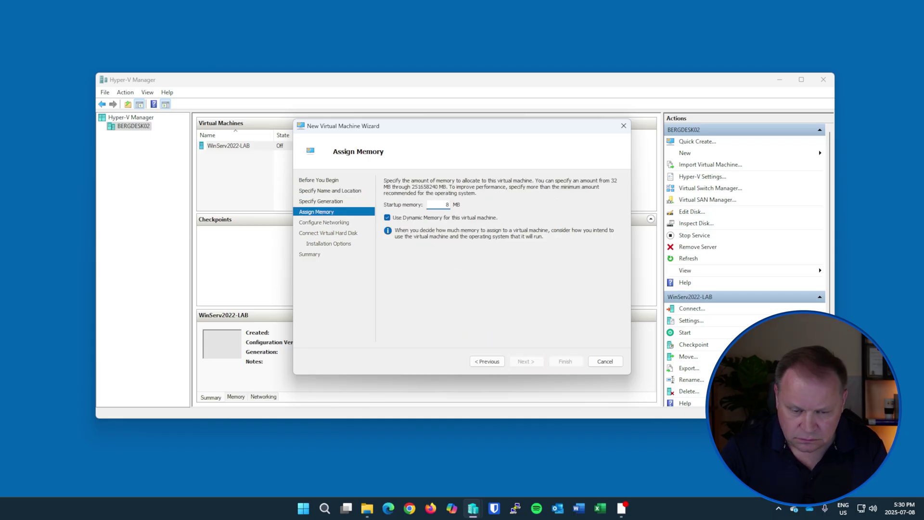
click(525, 365)
click(472, 200)
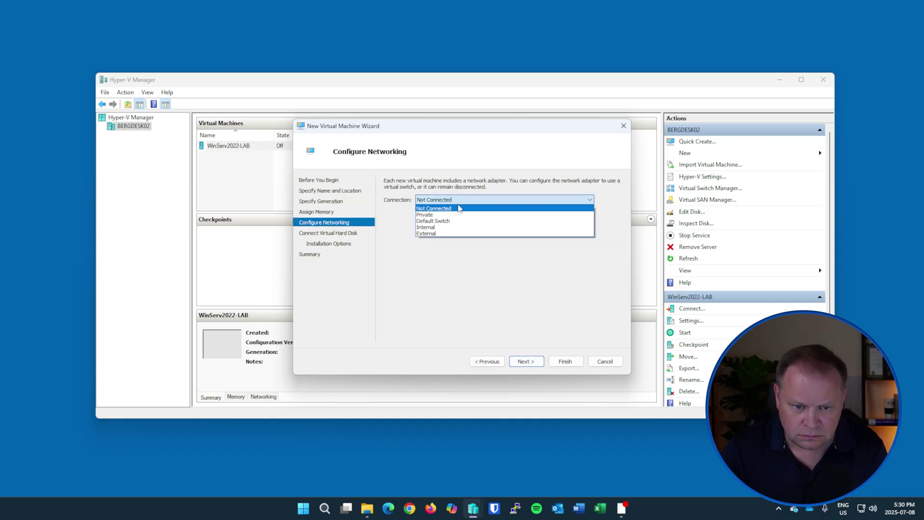
click(467, 232)
click(525, 361)
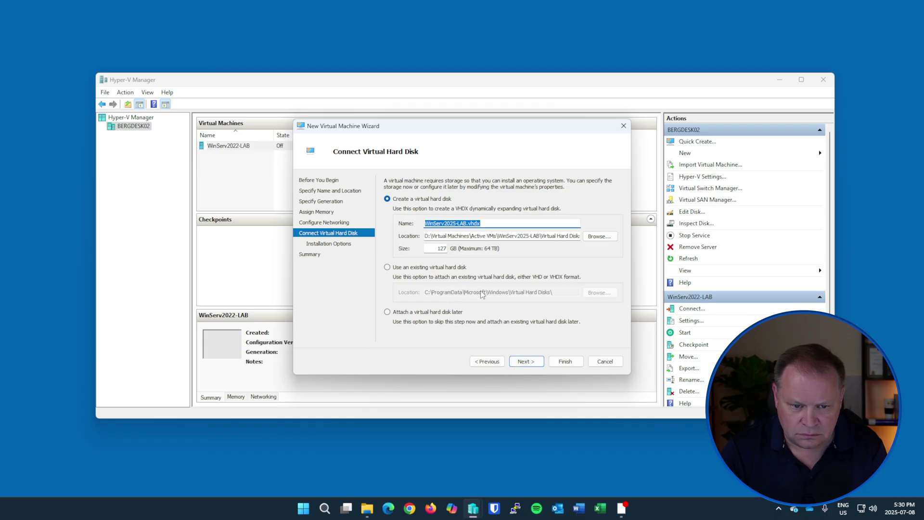
click(527, 361)
- Install from the Windows Server 2025.iso image and create WinServ2025-LAB
click(387, 212)
click(400, 244)
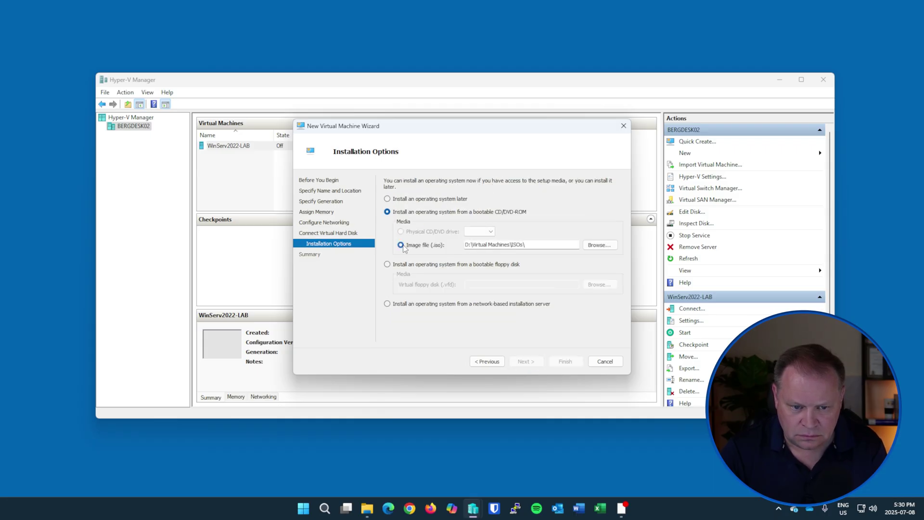
click(599, 245)
double_click(486, 292)
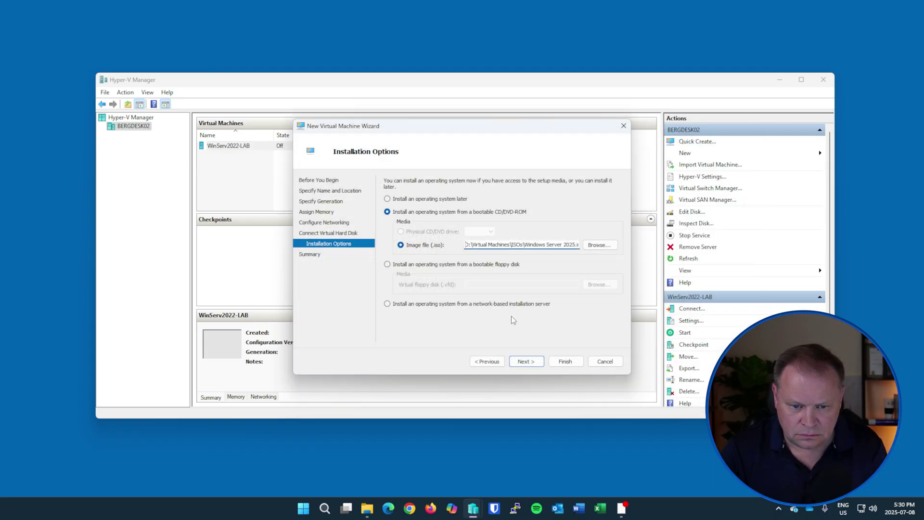
click(522, 361)
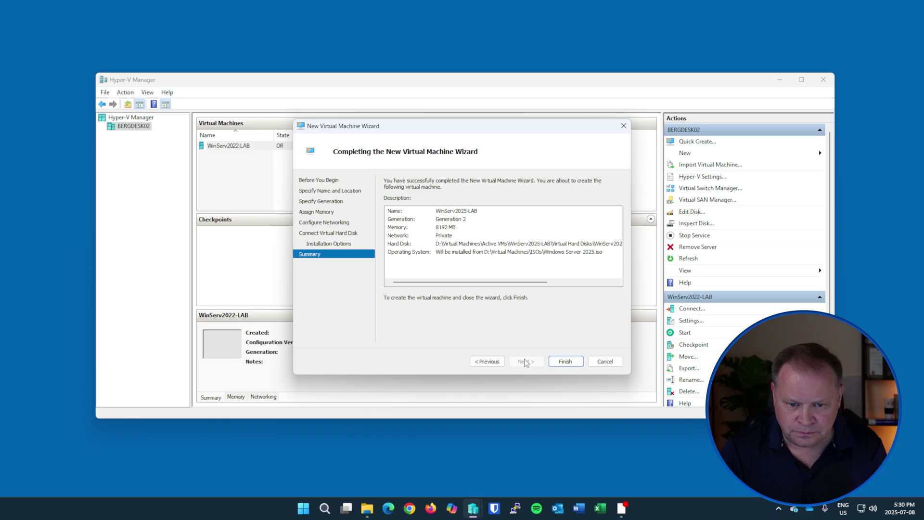
click(556, 362)
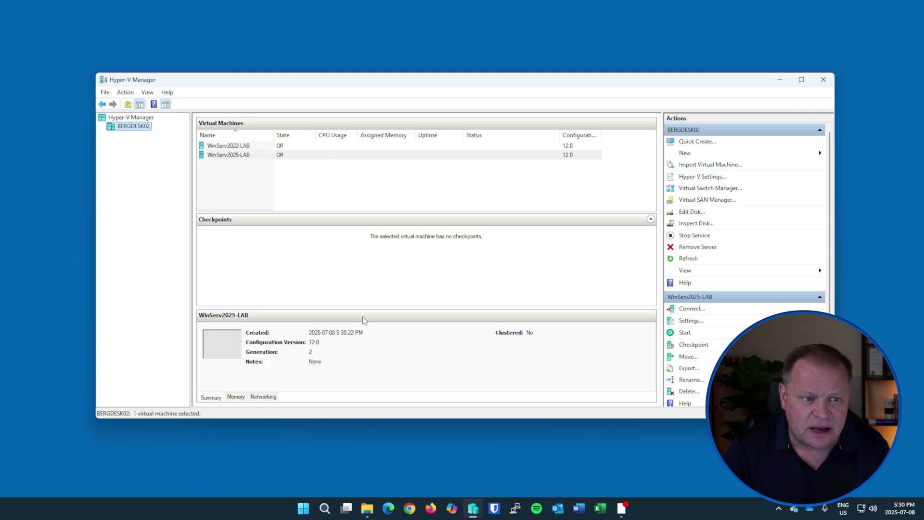
- Connect to WinServ2022-LAB, power it on, and boot it from the installation DVD
click(248, 146)
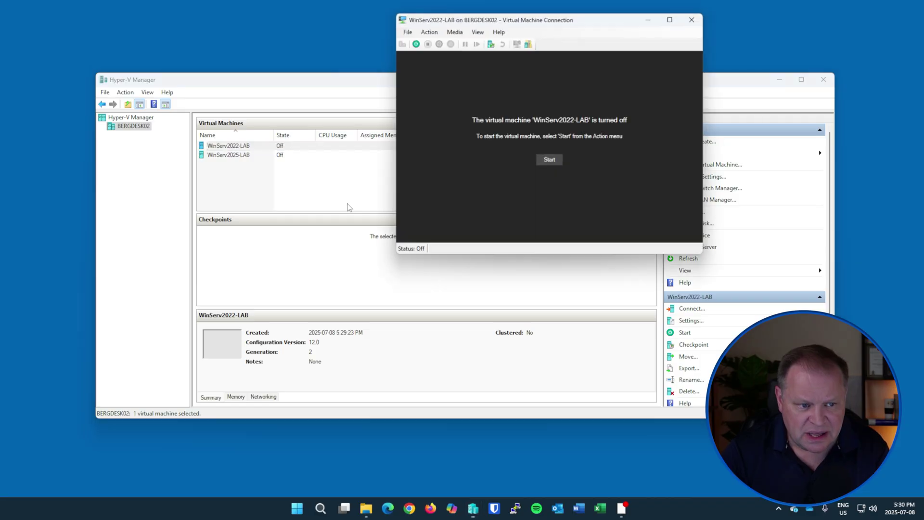
drag(534, 22, 243, 96)
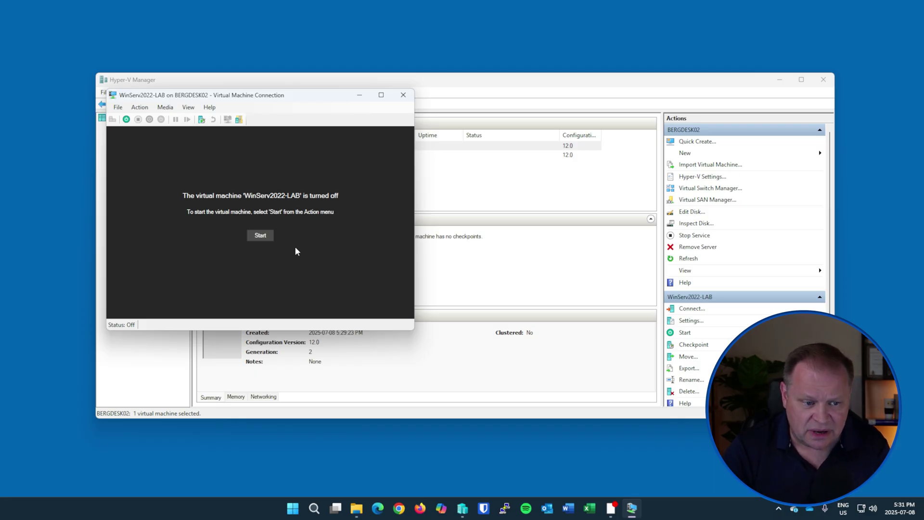
drag(266, 106, 244, 105)
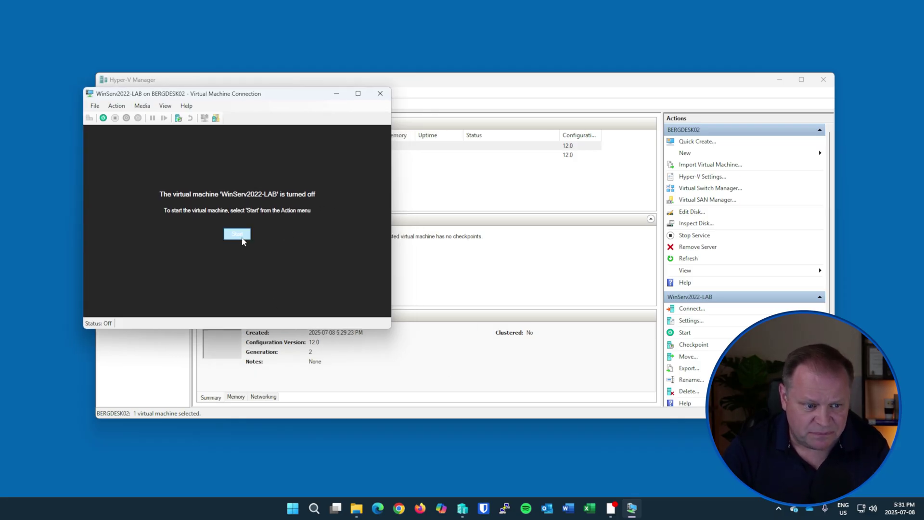
click(242, 239)
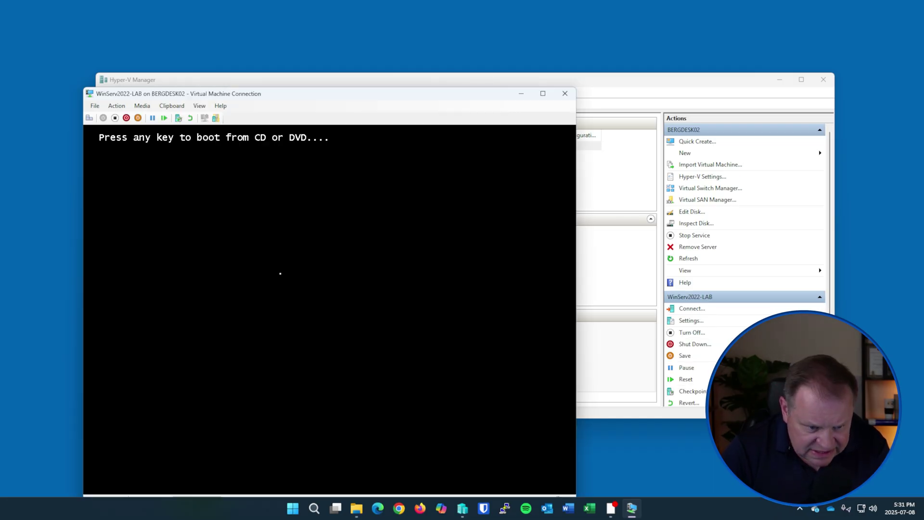
key(Return)
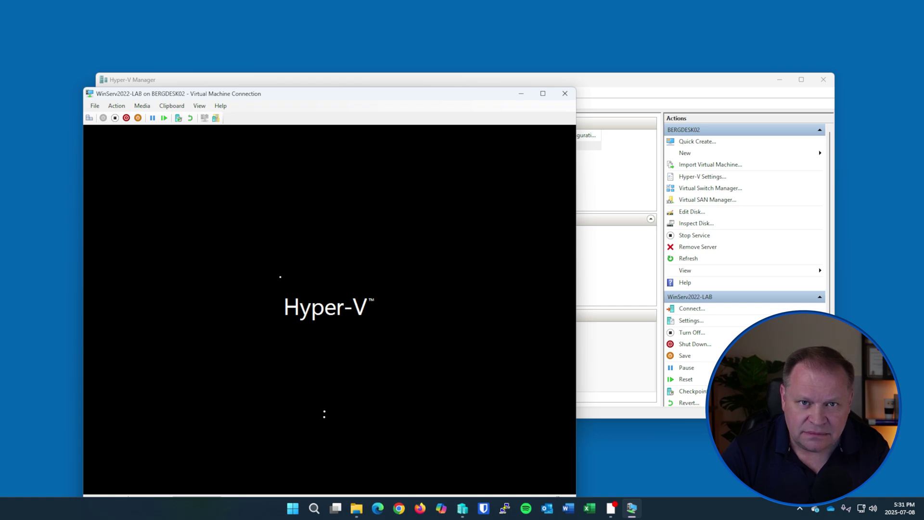
drag(342, 95, 278, 43)
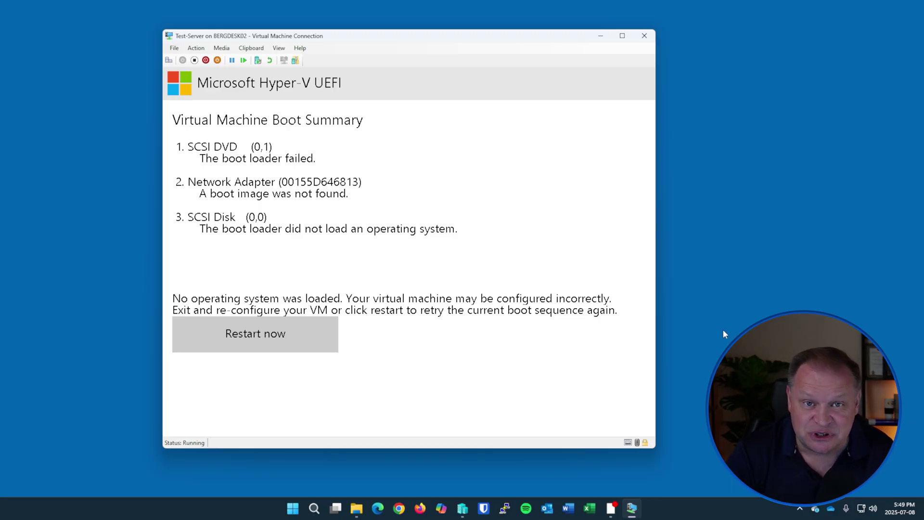
- Turn off the Test-Server VM and confirm the shutdown
click(194, 60)
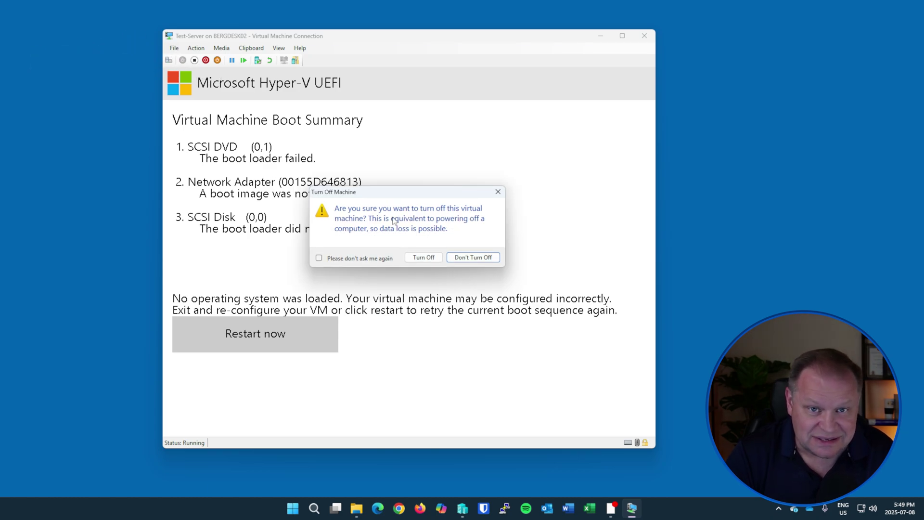
click(423, 258)
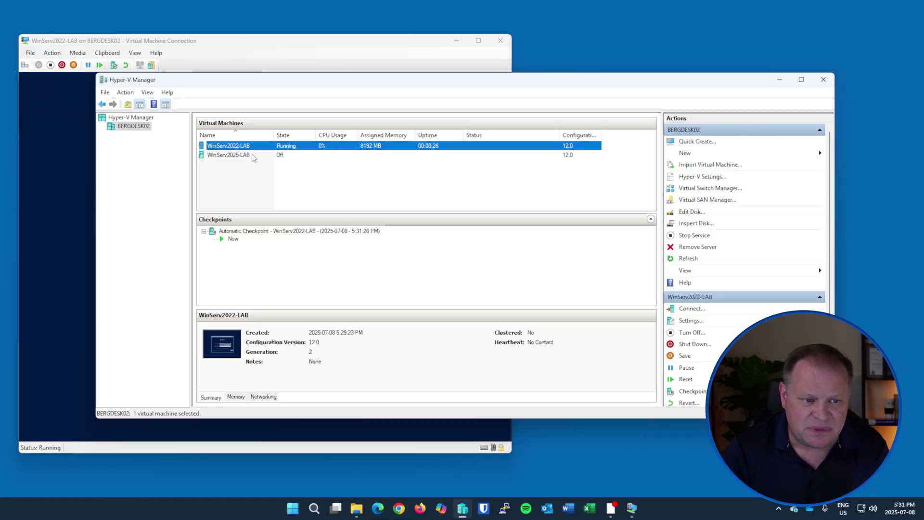
- Connect to WinServ2025-LAB, power it on, and boot it from the install DVD
double_click(253, 154)
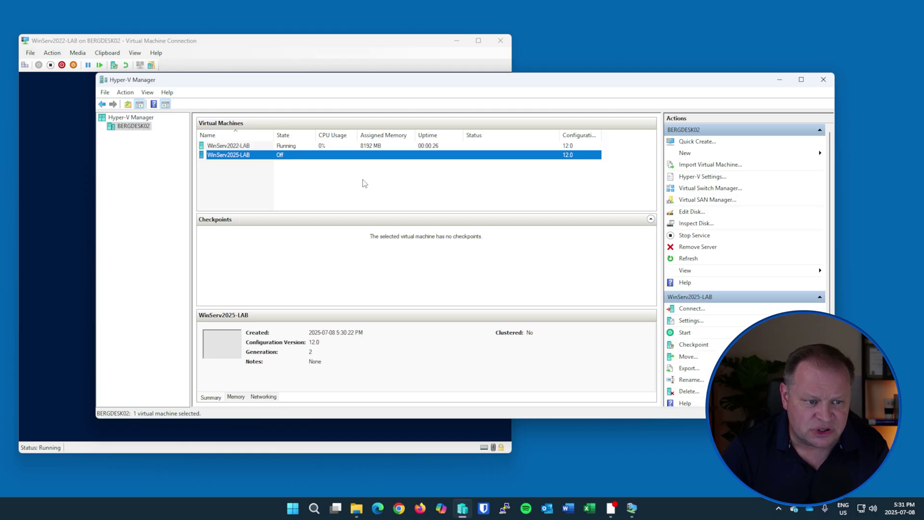
drag(510, 21, 337, 48)
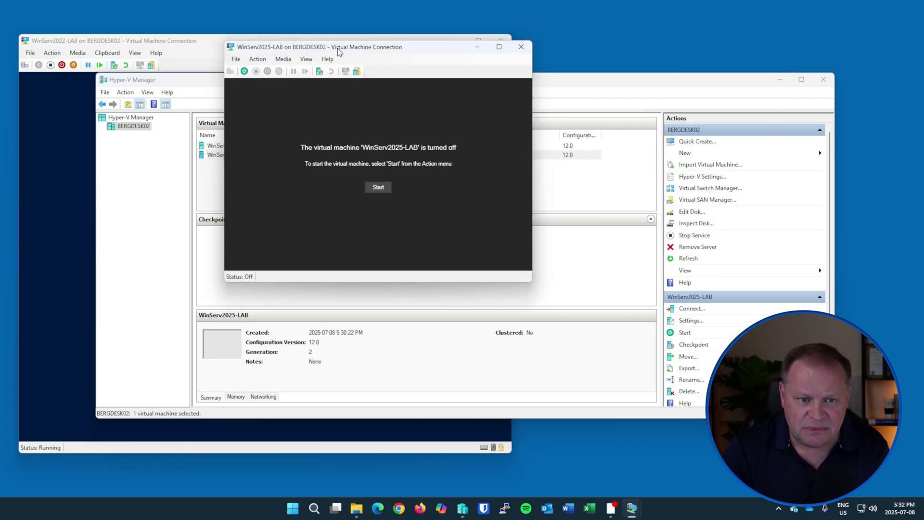
click(375, 186)
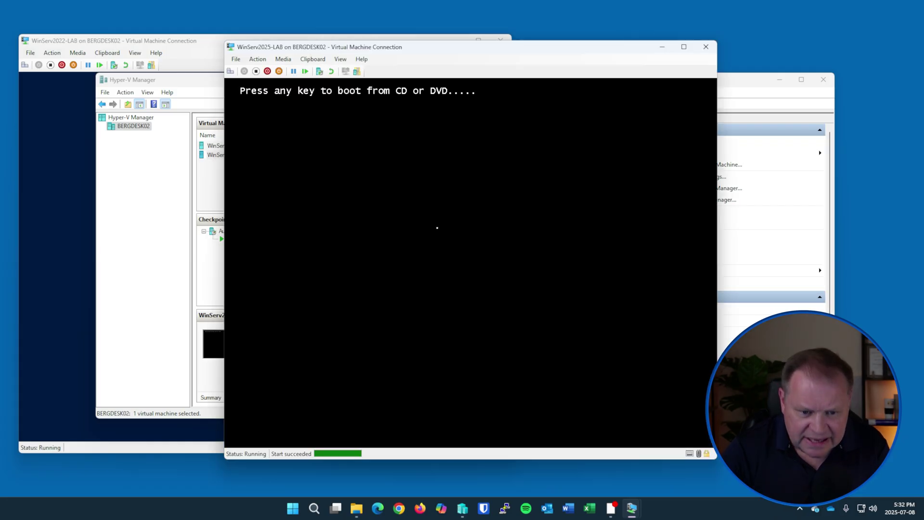
key(Return)
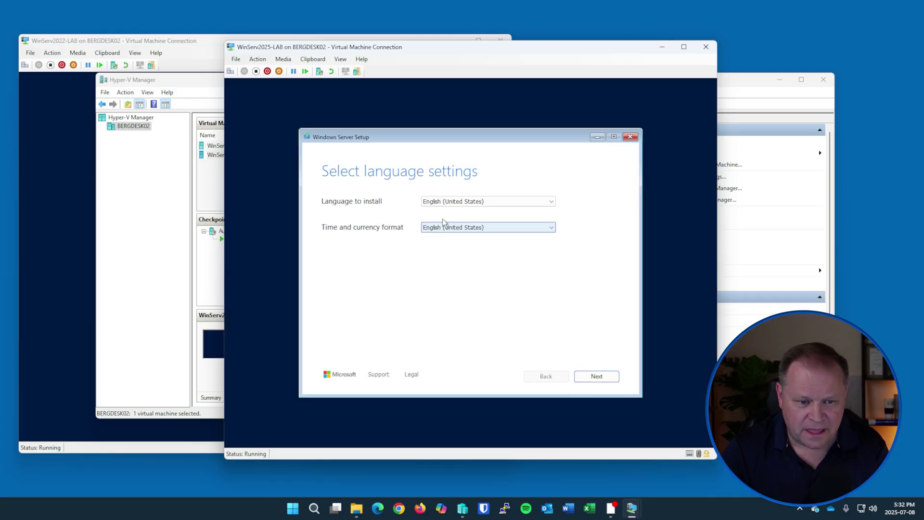
- Minimize Hyper-V Manager and place the 2022 and 2025 VM windows side by side
click(780, 79)
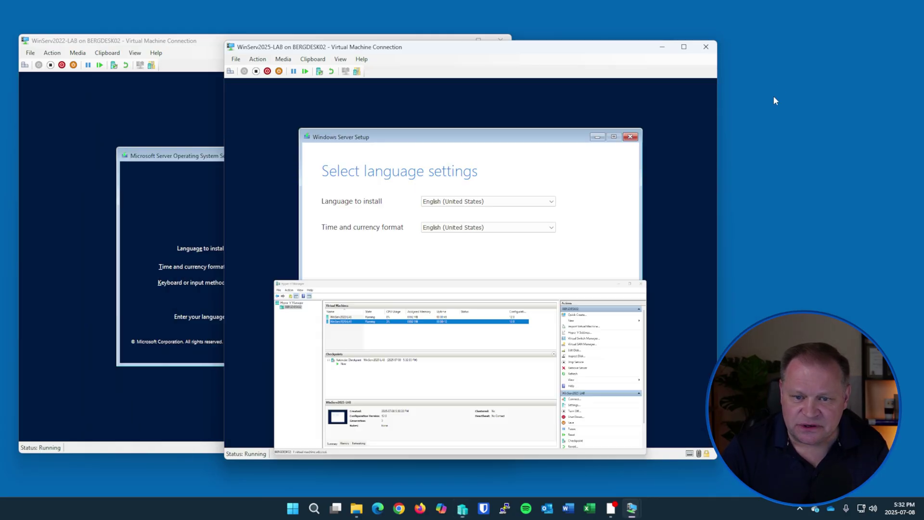
drag(517, 49, 627, 32)
click(266, 41)
drag(267, 42, 262, 34)
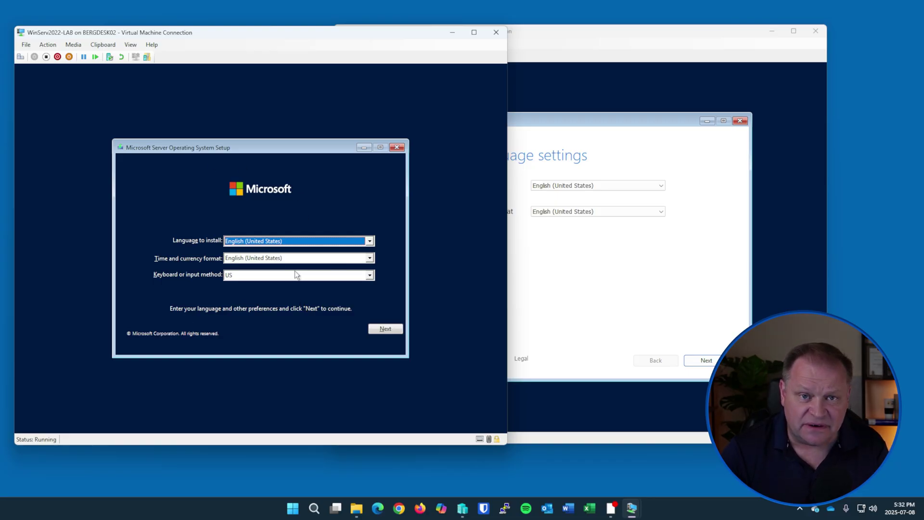
- Accept the 2022 language settings and choose Install now
click(567, 35)
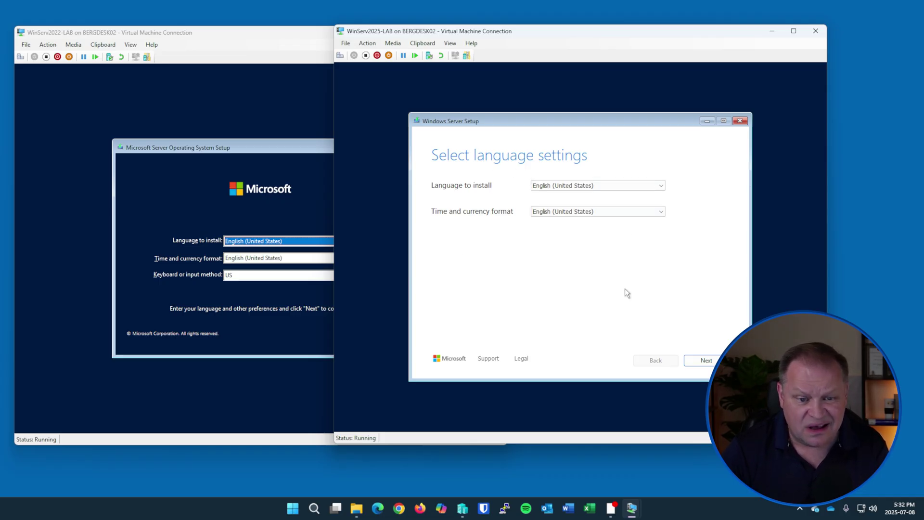
drag(564, 34, 605, 27)
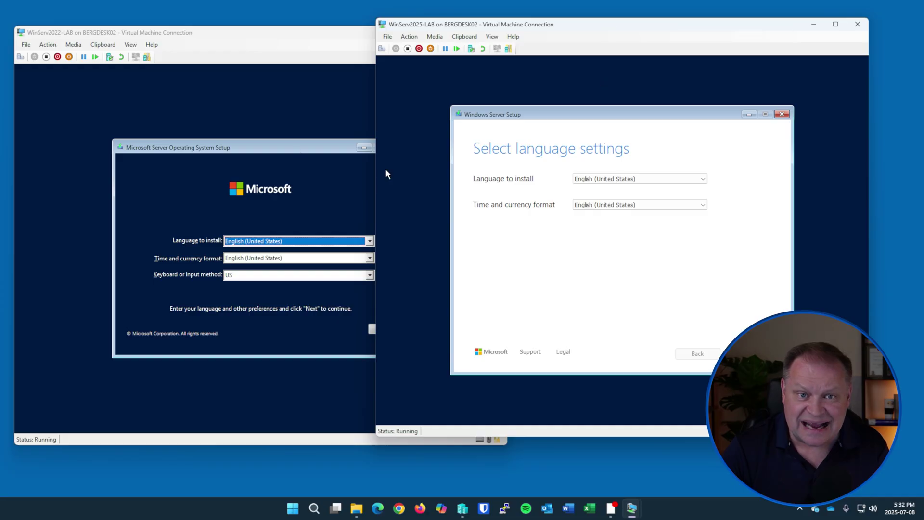
click(215, 44)
click(388, 329)
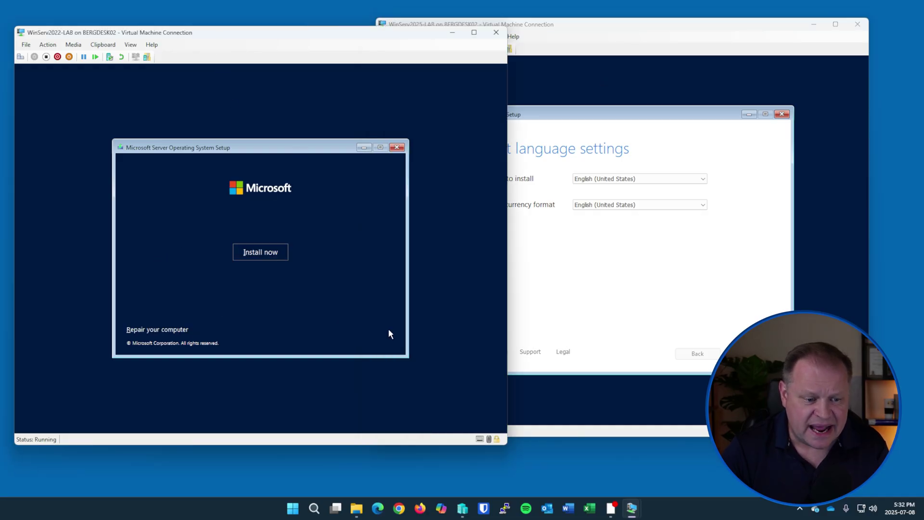
click(255, 255)
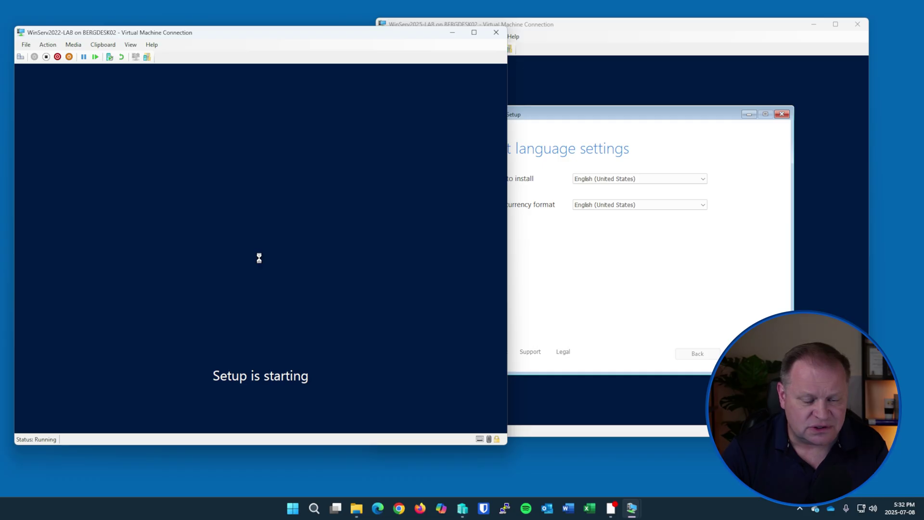
- Accept the 2025 language settings and the US keyboard layout
drag(583, 29, 471, 33)
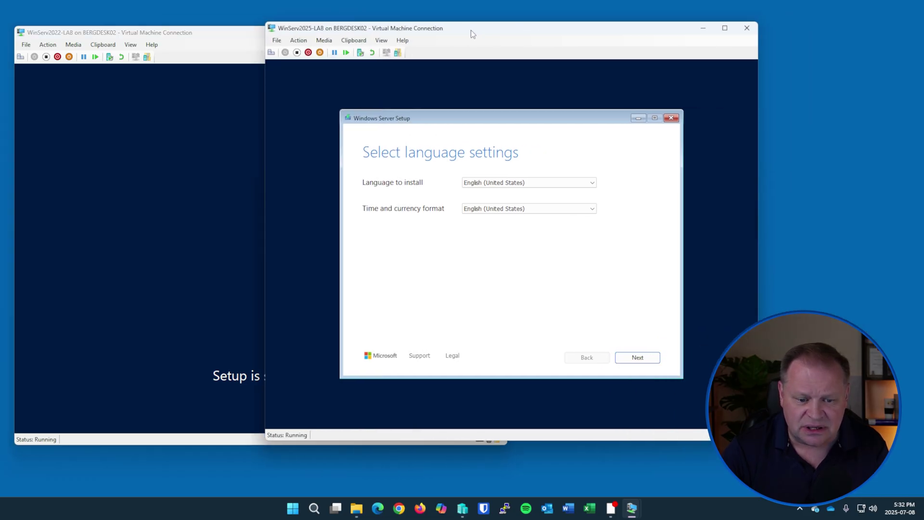
click(630, 356)
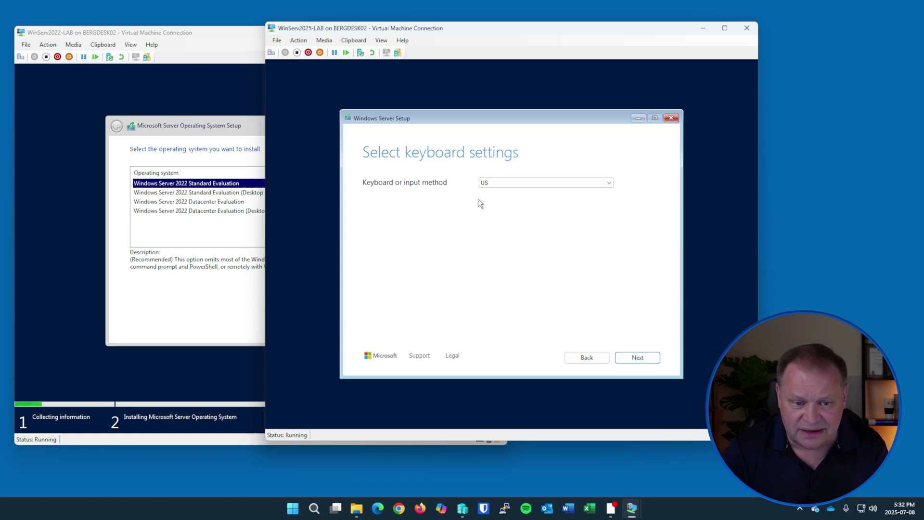
click(637, 356)
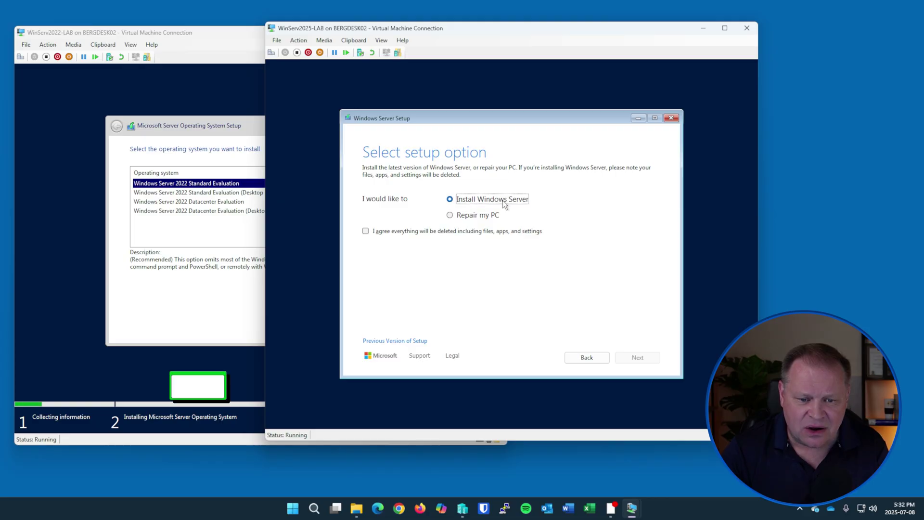
- In the 2025 setup, keep Install Windows Server and tick the 'I agree everything will be deleted' box
drag(336, 28, 435, 26)
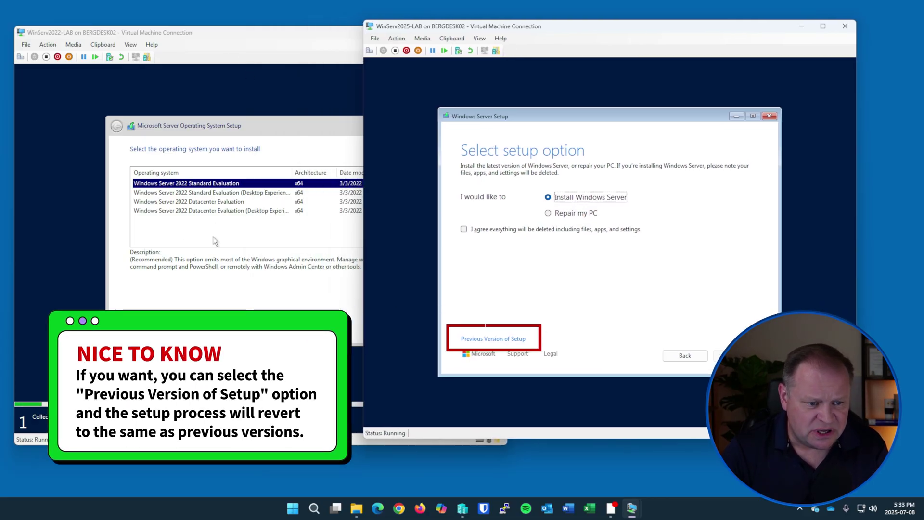
drag(560, 29, 476, 40)
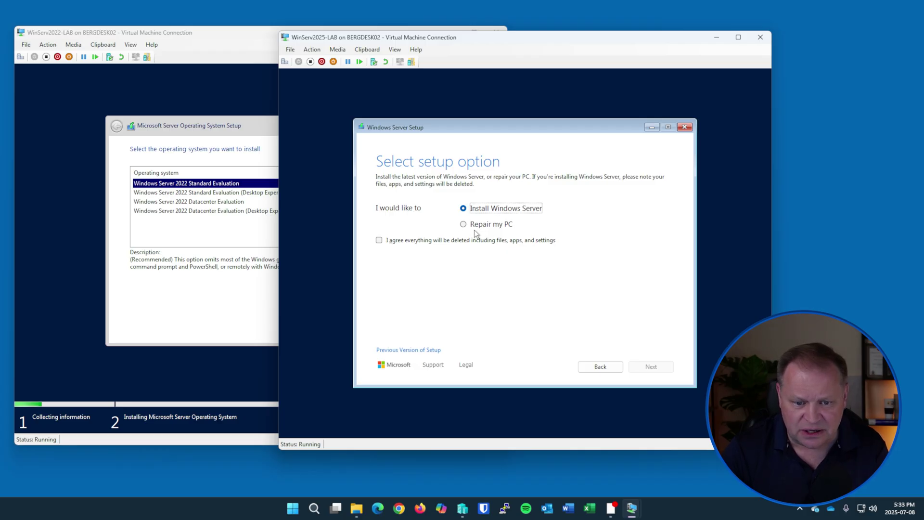
click(380, 242)
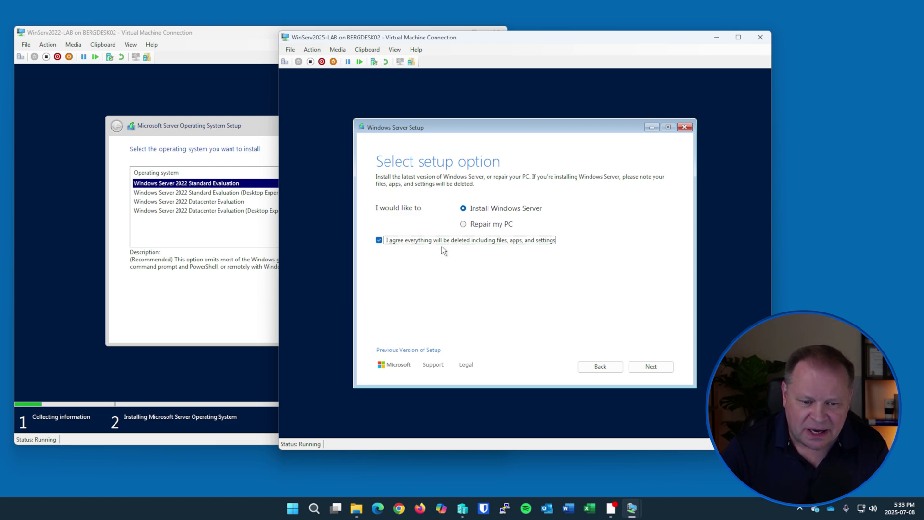
- Continue the 2025 setup to image selection and rearrange the two VM windows
click(651, 366)
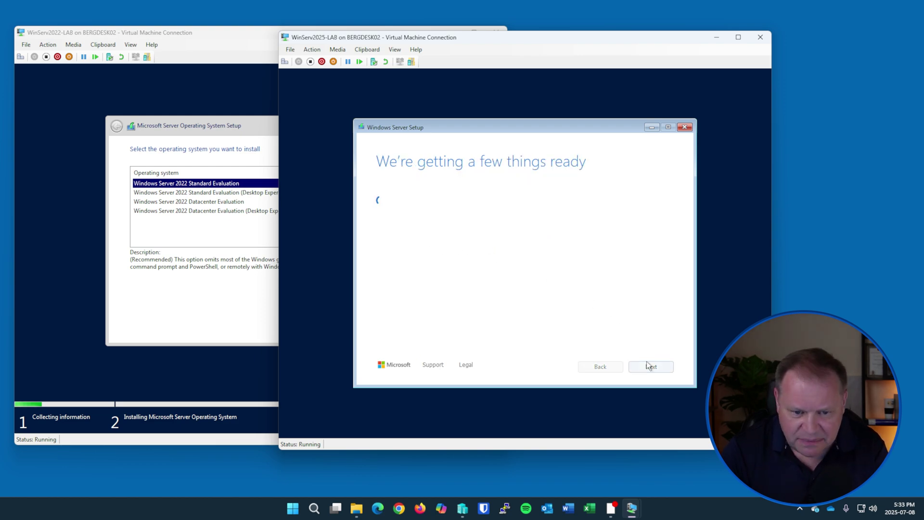
drag(533, 40, 653, 23)
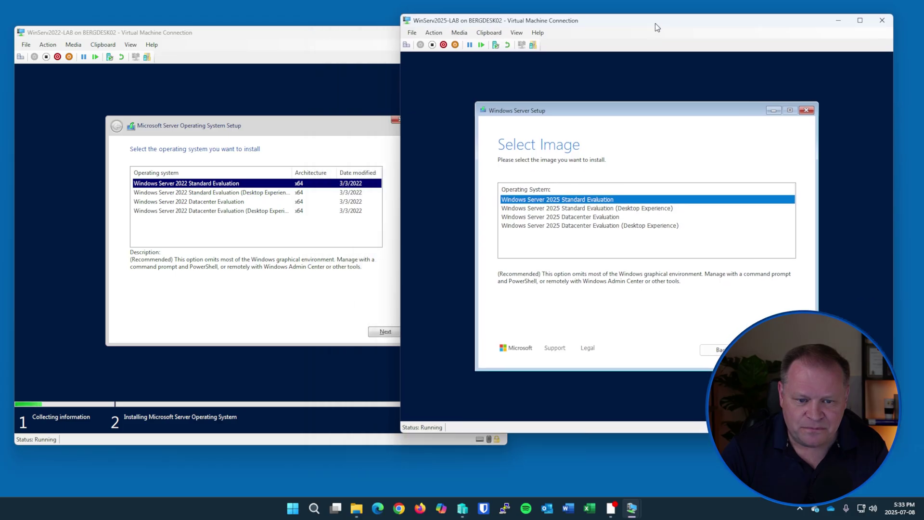
drag(287, 39, 279, 32)
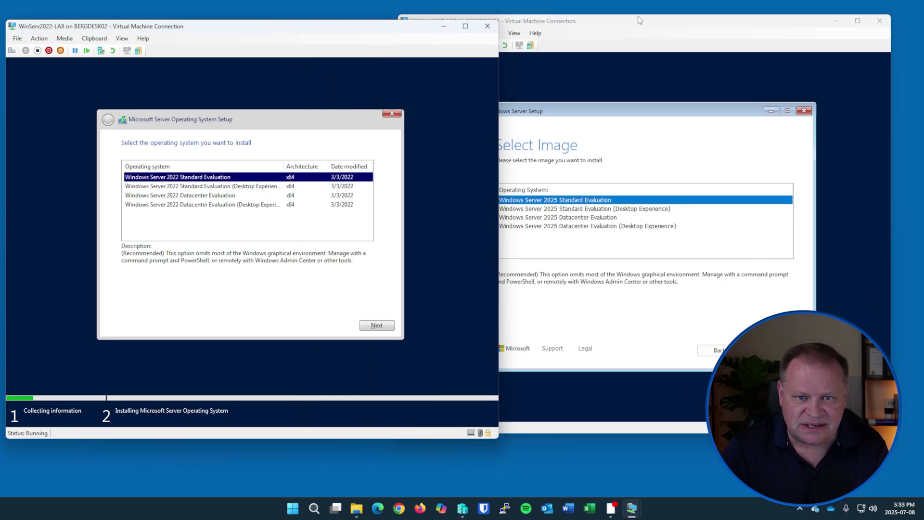
click(637, 18)
drag(636, 19, 601, 28)
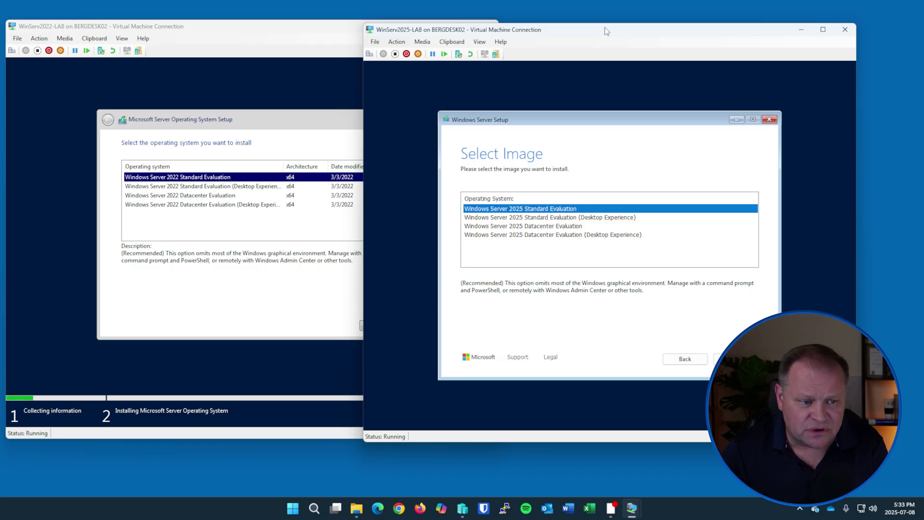
drag(604, 28, 609, 27)
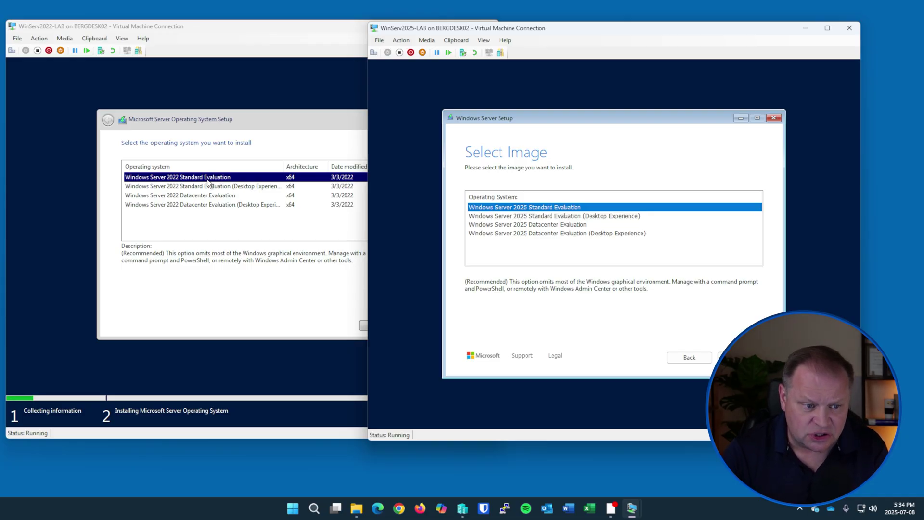
- Pick Standard Evaluation (Desktop Experience) in both the 2022 and 2025 VMs and continue
click(208, 186)
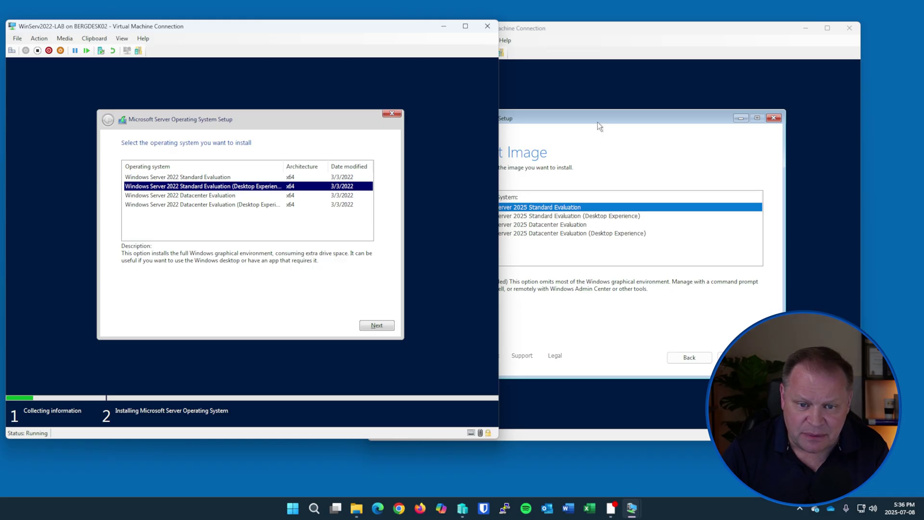
click(597, 122)
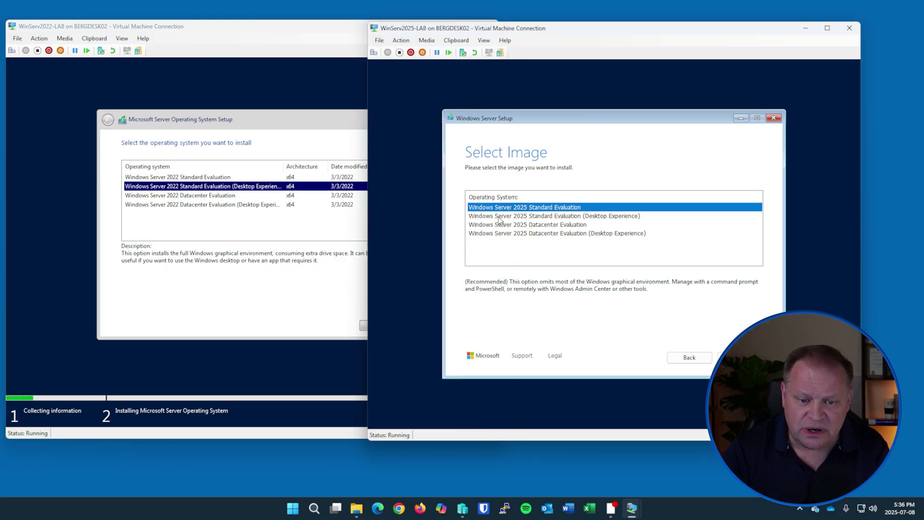
click(557, 216)
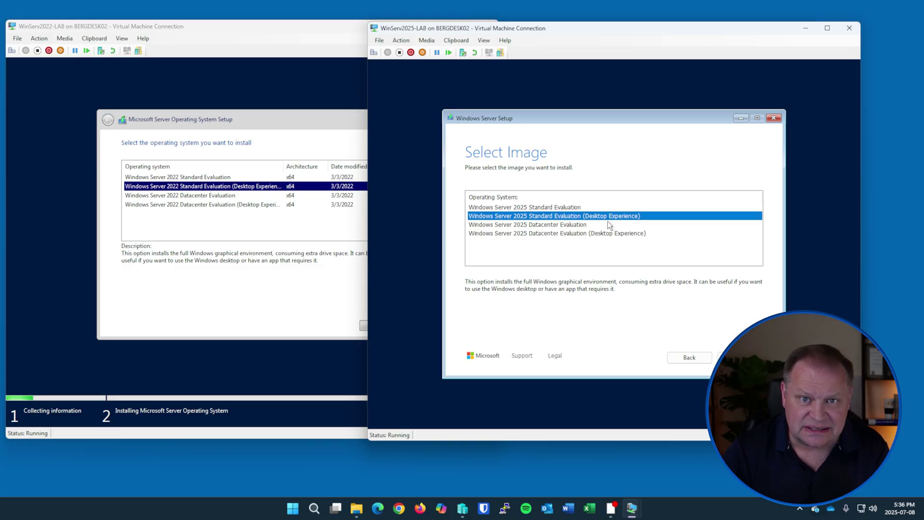
click(358, 324)
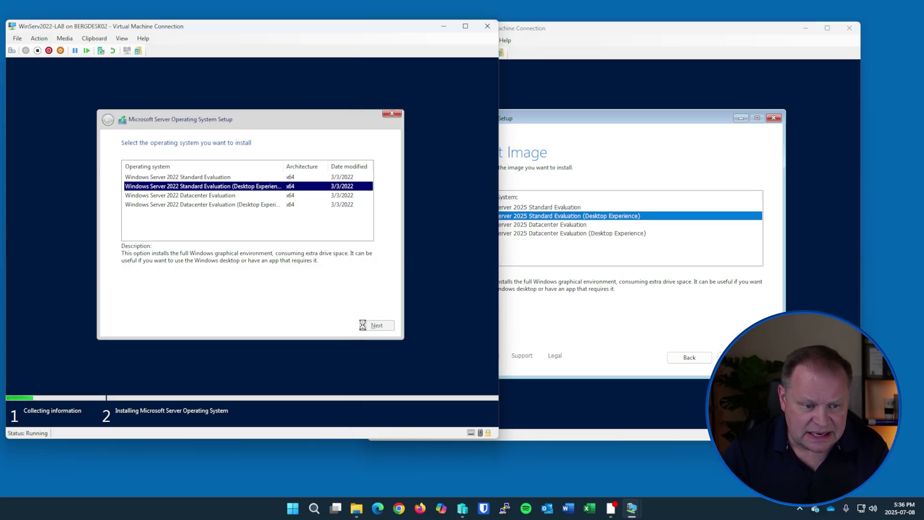
click(599, 325)
click(734, 357)
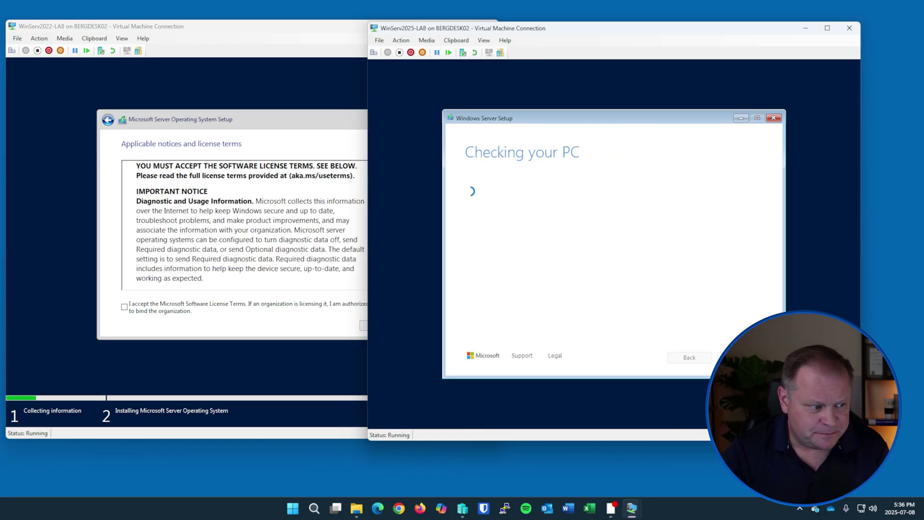
- Accept the Windows Server 2022 license terms and continue to the installation type
drag(577, 31, 581, 22)
drag(286, 30, 288, 29)
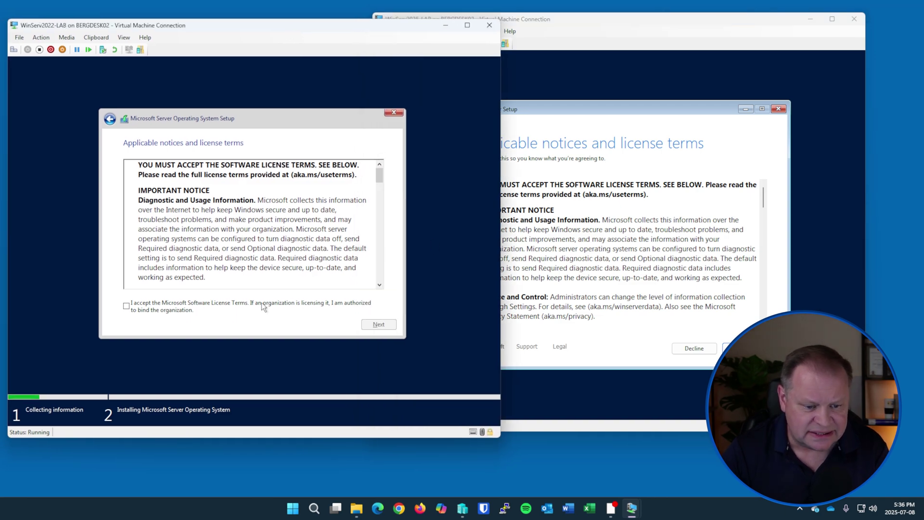
click(127, 307)
click(368, 322)
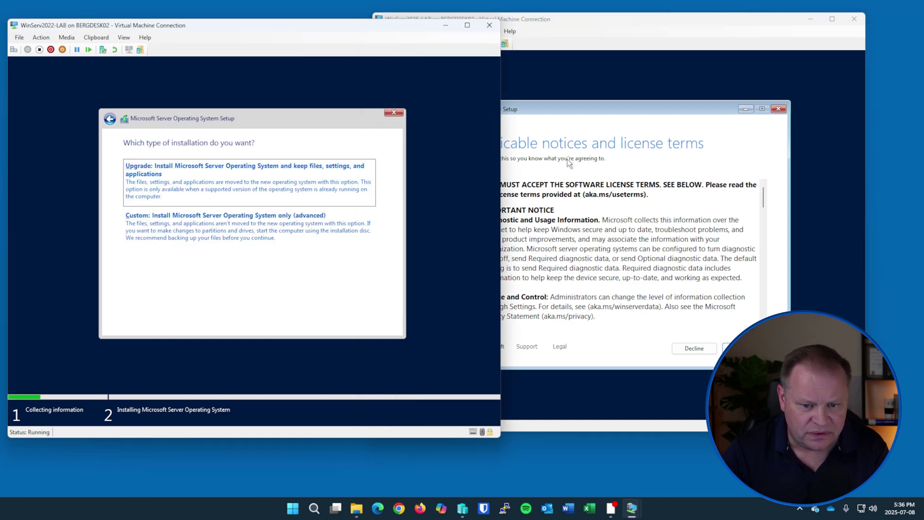
- Scroll through and accept the Windows Server 2025 license terms
click(565, 107)
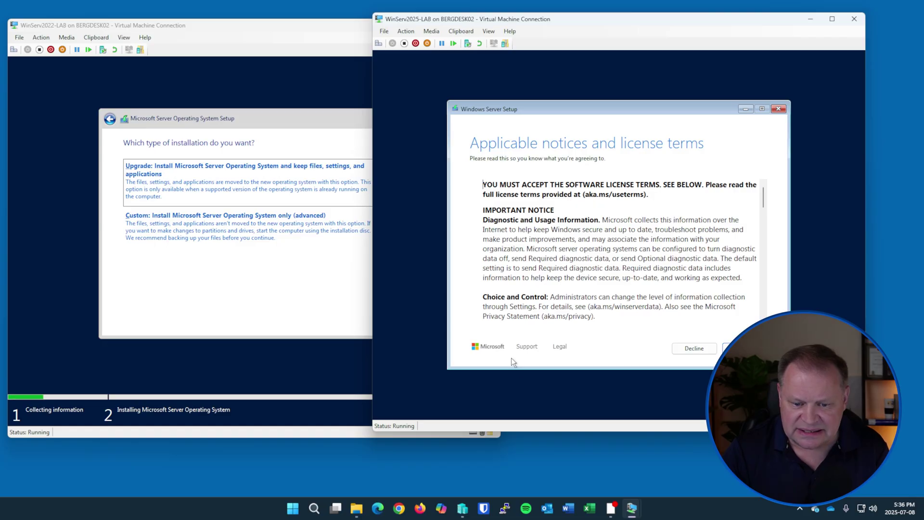
scroll(597, 275, down, 10)
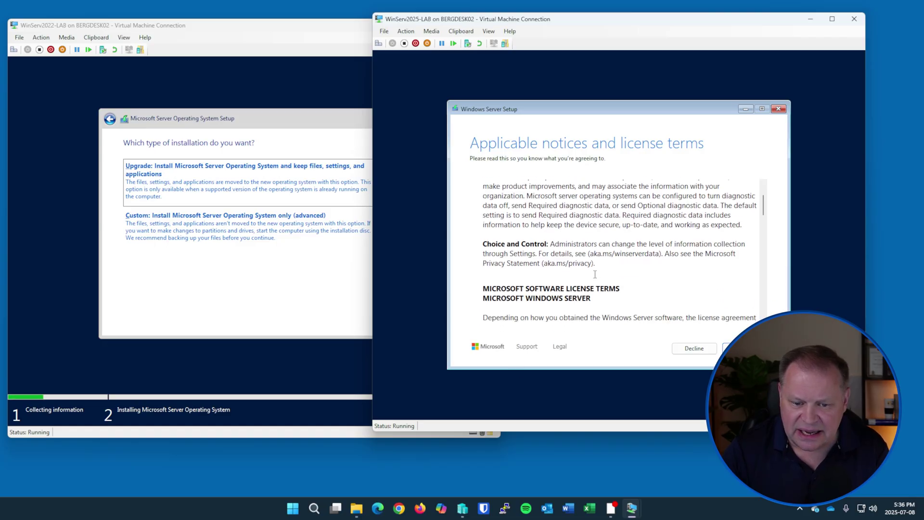
scroll(597, 276, down, 15)
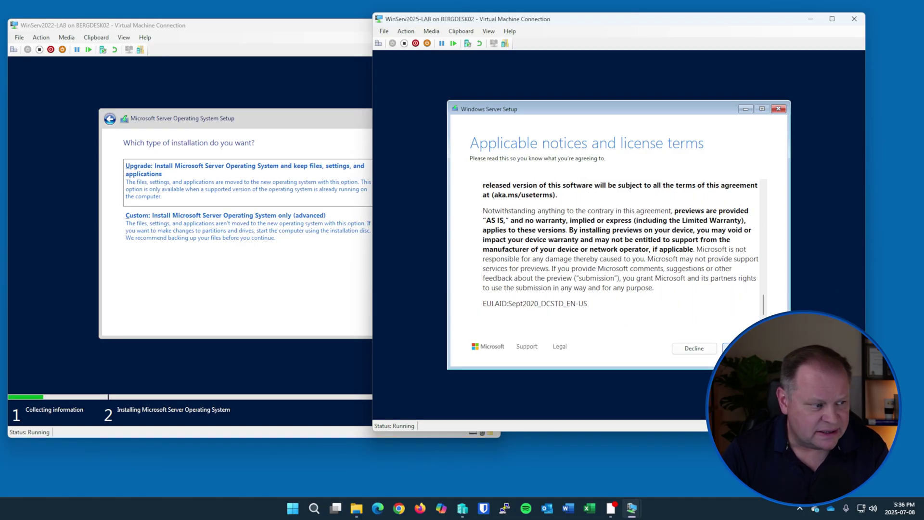
drag(651, 19, 536, 27)
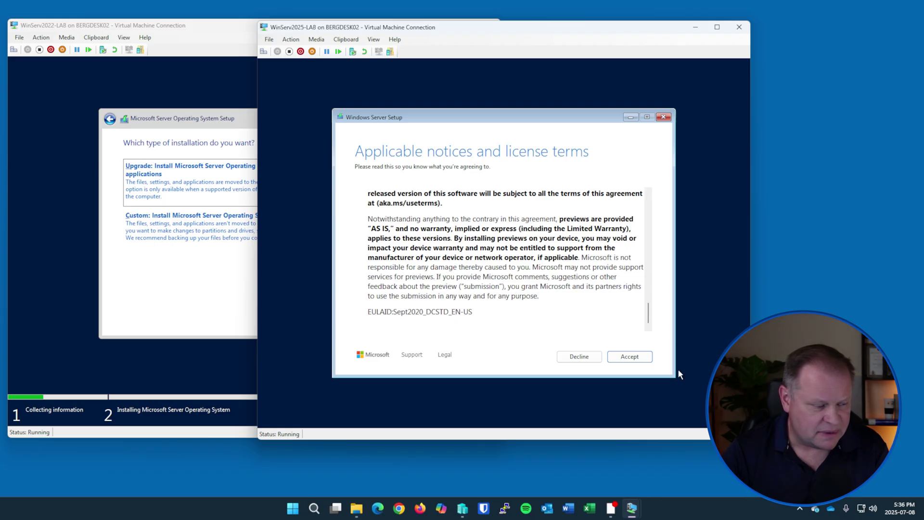
click(628, 357)
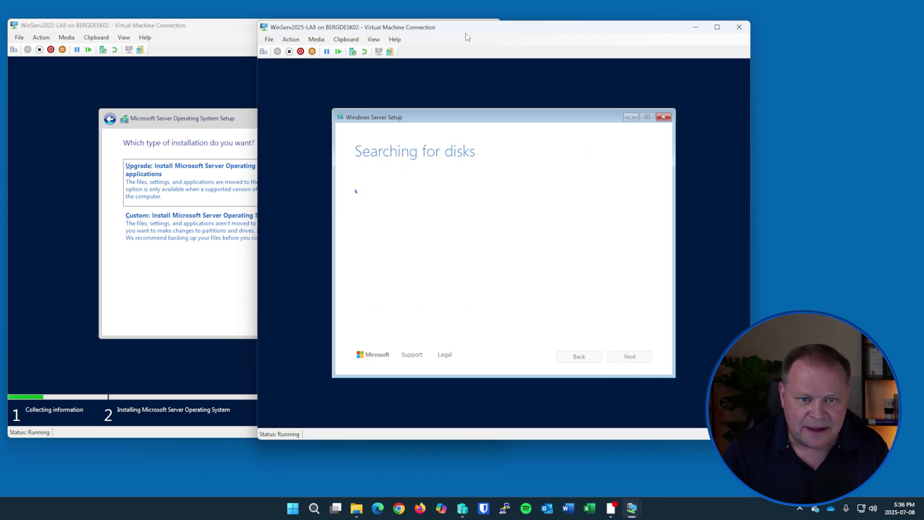
drag(466, 32, 588, 24)
drag(183, 29, 181, 28)
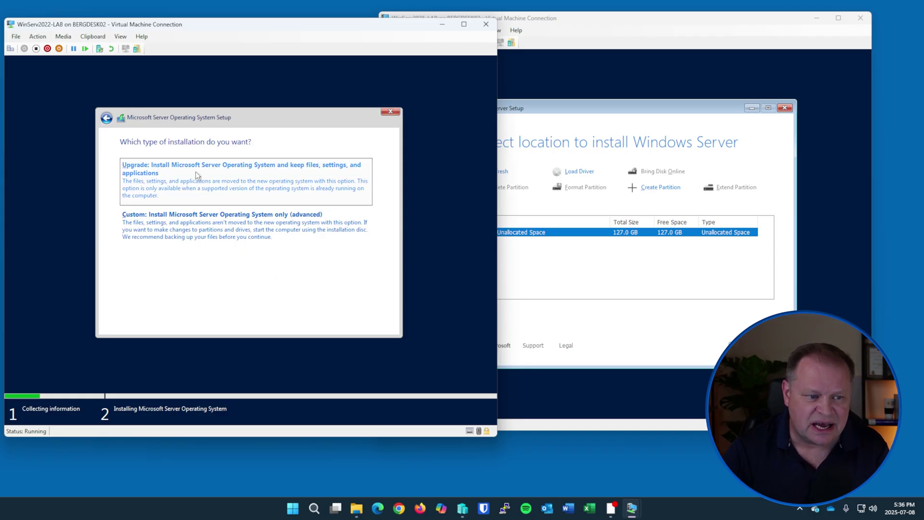
- Choose a Custom install for Server 2022 on Drive 0's unallocated space
click(215, 234)
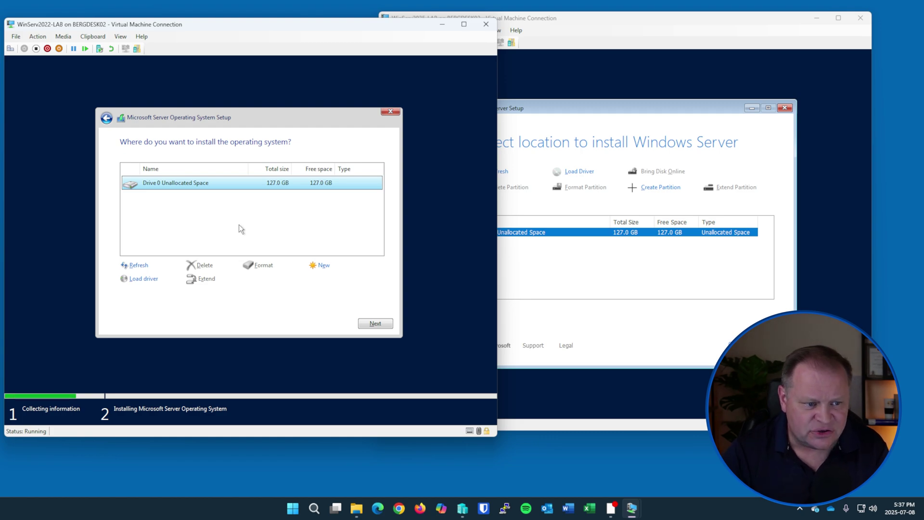
drag(593, 23, 487, 35)
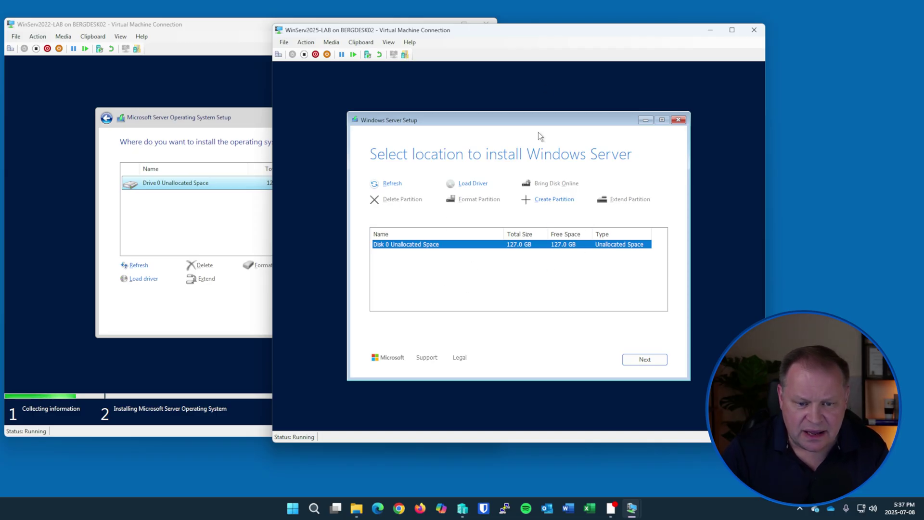
drag(539, 34, 579, 23)
click(219, 28)
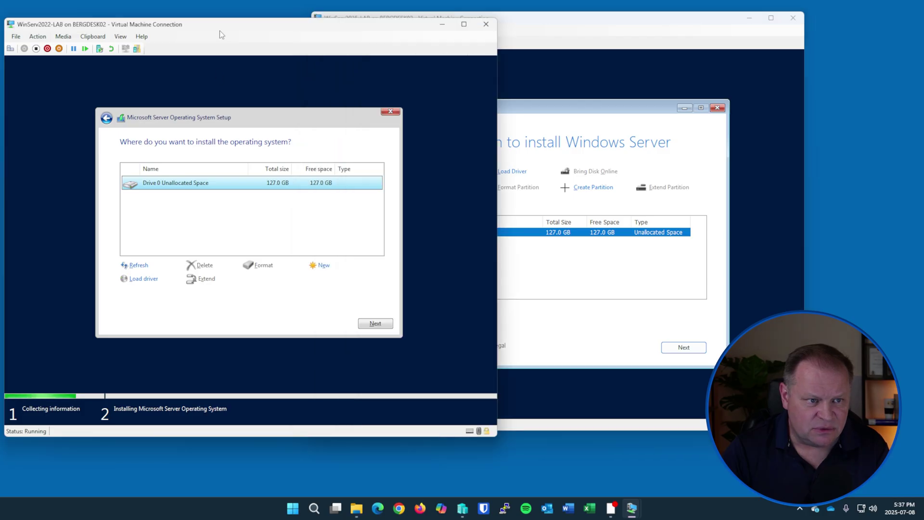
click(377, 323)
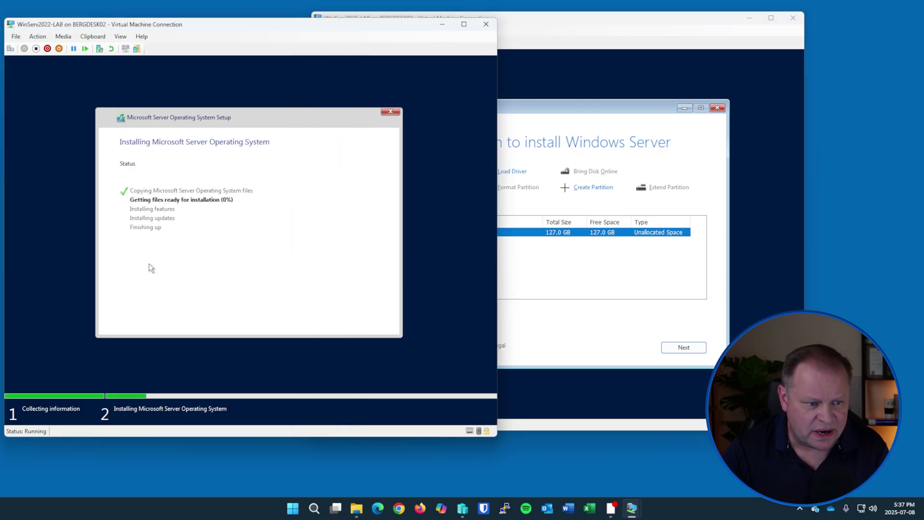
- Select Disk 0 for Server 2025 and start the installation
click(529, 29)
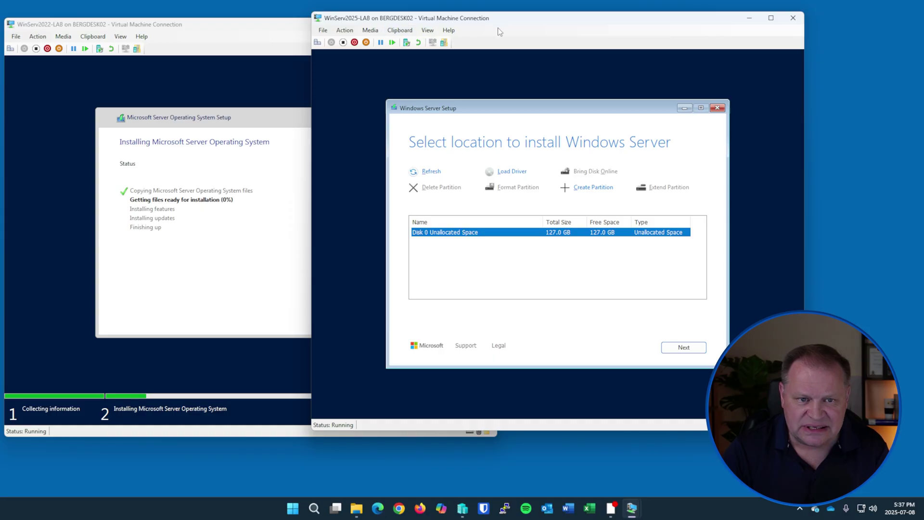
drag(497, 21, 366, 22)
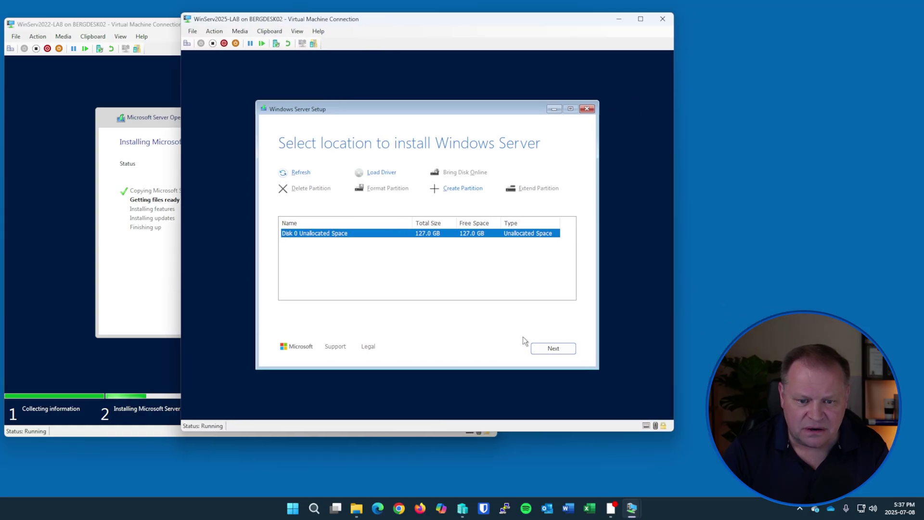
click(554, 352)
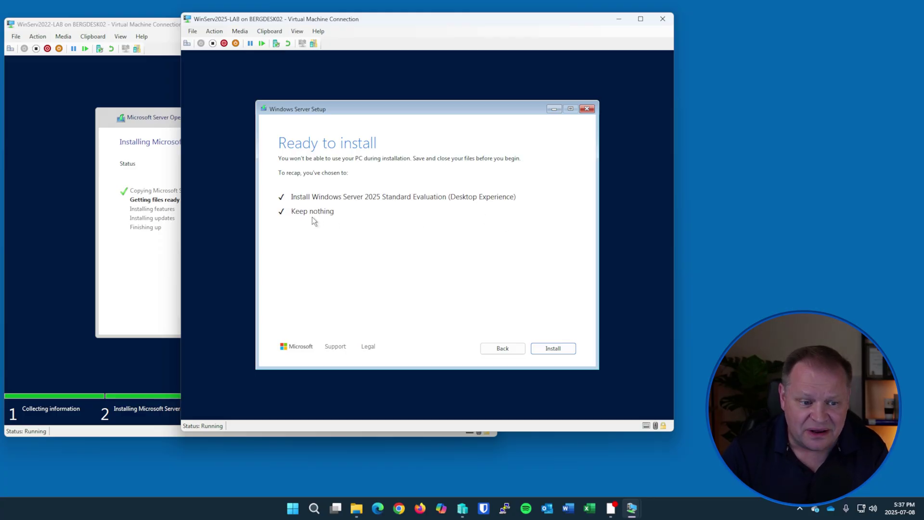
click(551, 349)
- Switch between the 2022 and 2025 VM windows to monitor both installations' progress
drag(361, 25, 512, 30)
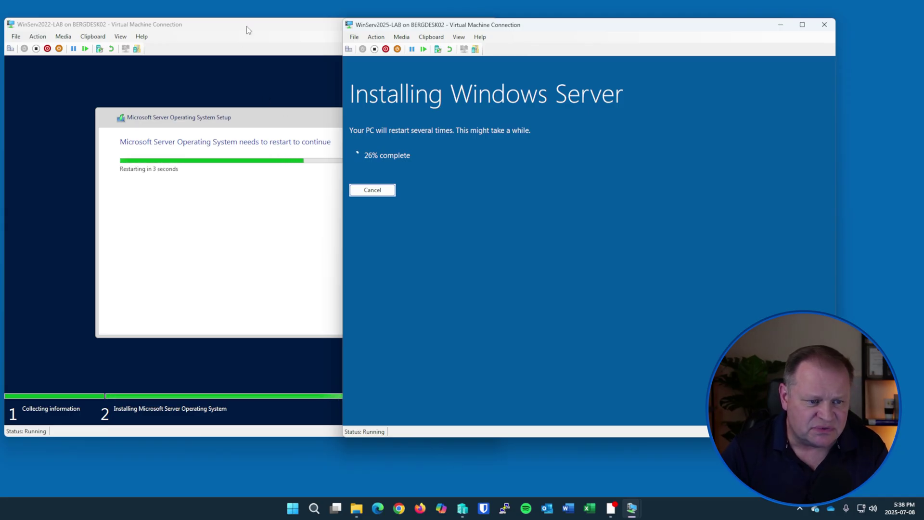
click(295, 153)
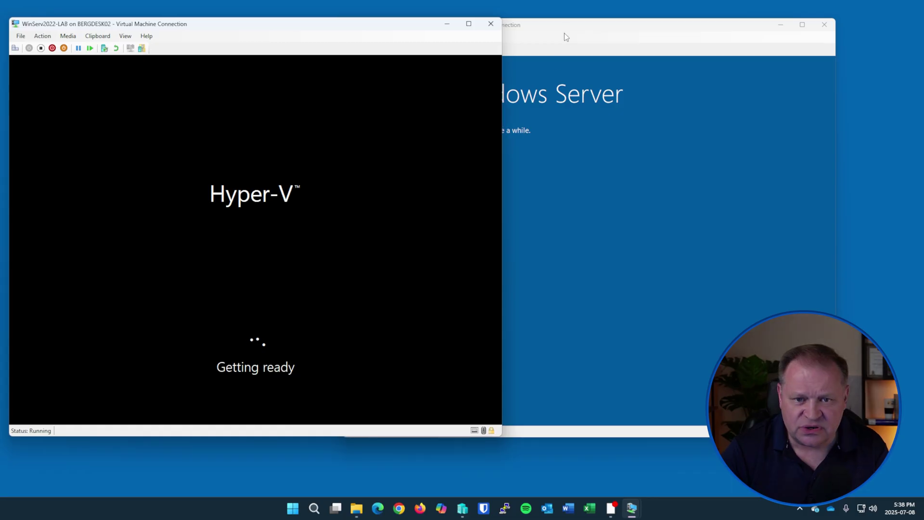
click(566, 26)
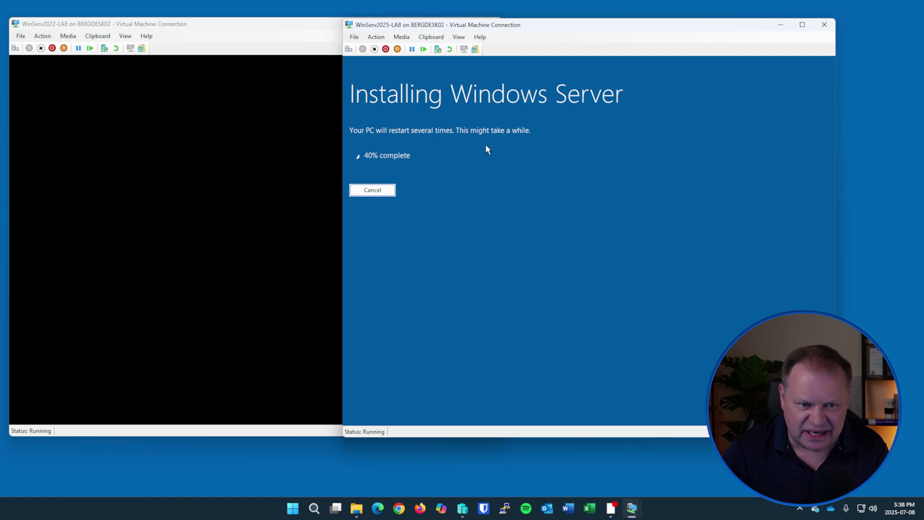
click(220, 25)
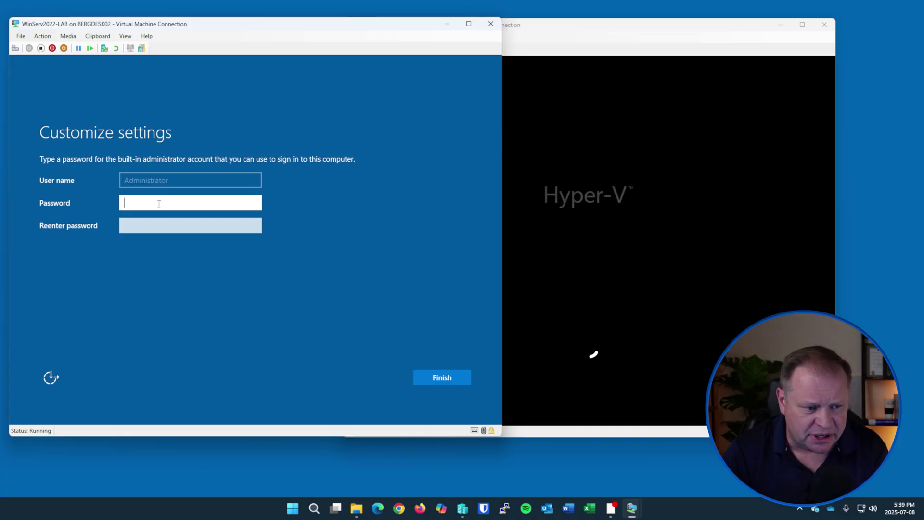
- Set and confirm the WinServ2022-LAB Administrator password, checking it in plain text, then reconnect to the VM
text(•••••••••)
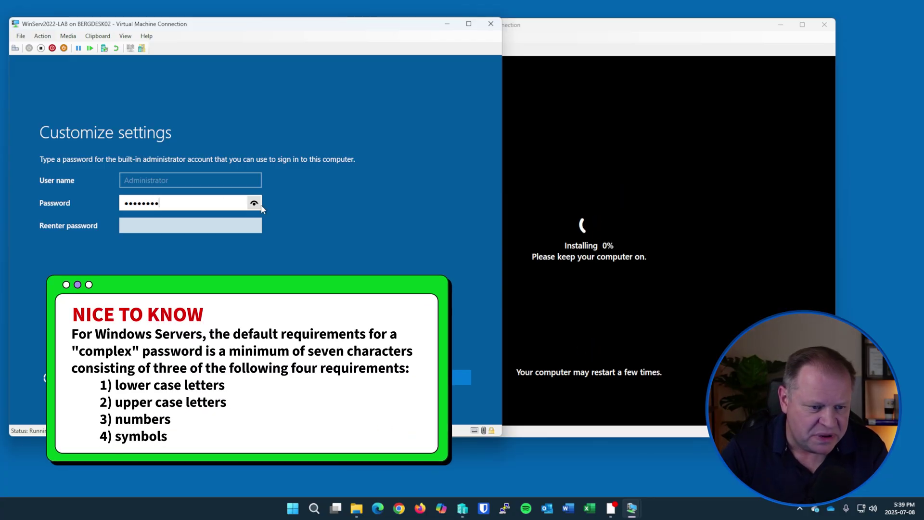
click(260, 206)
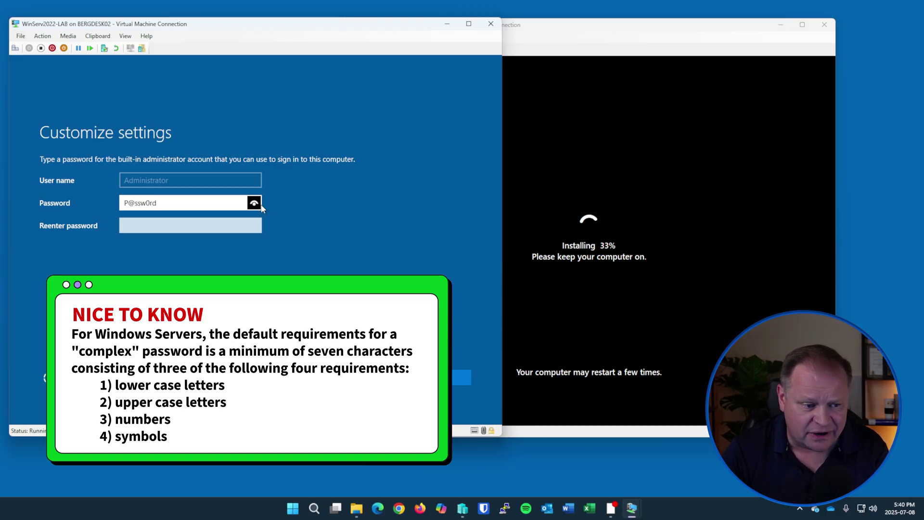
click(141, 230)
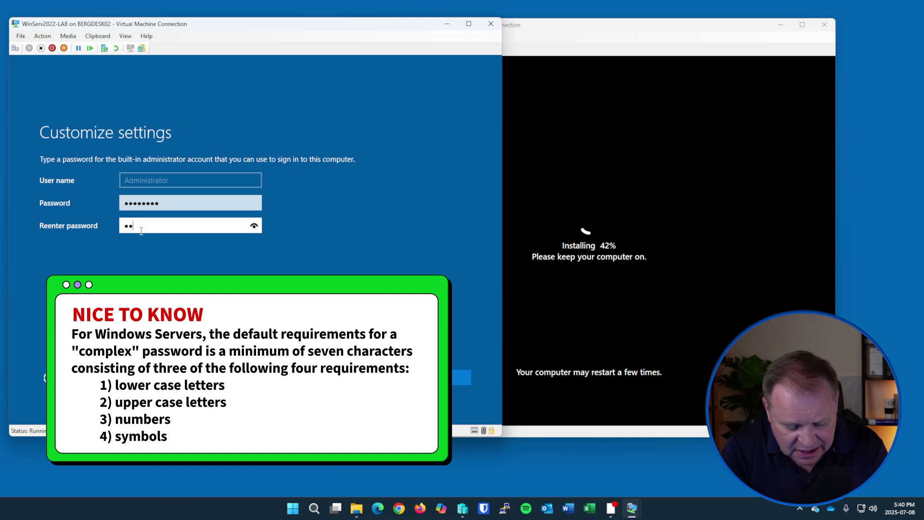
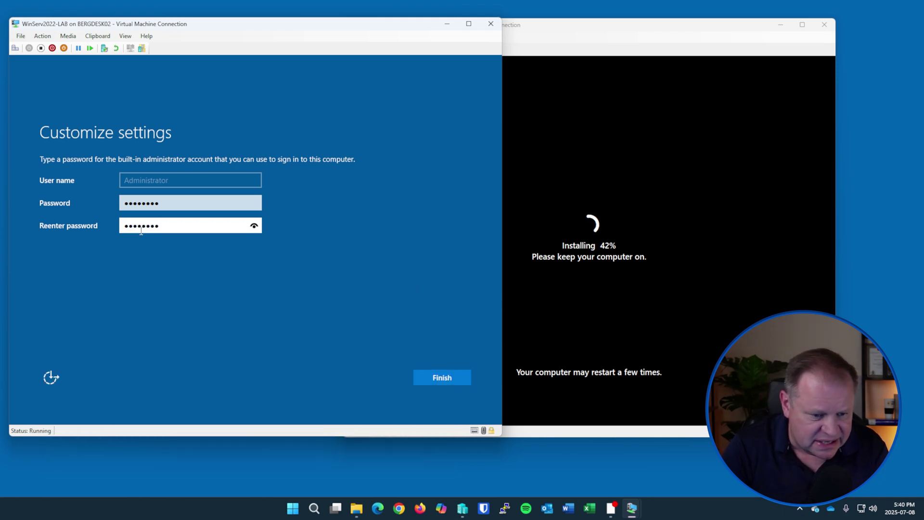
key(Return)
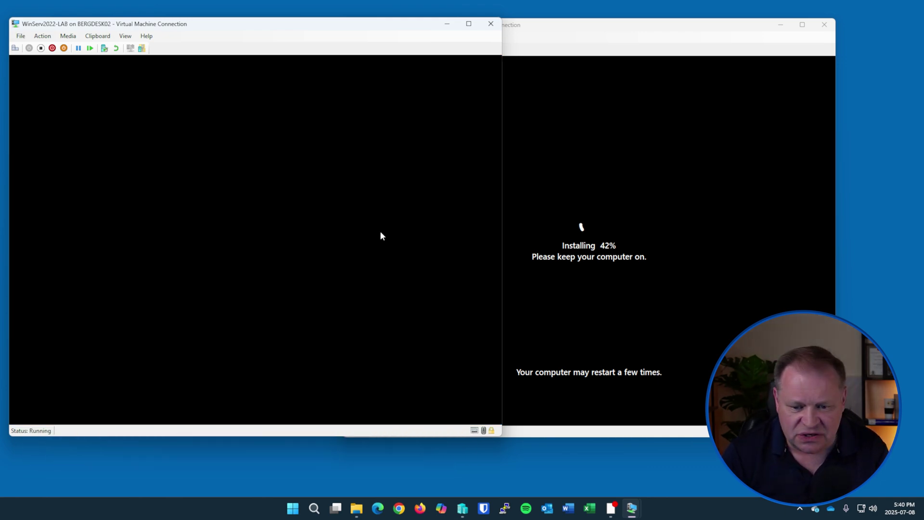
key(Return)
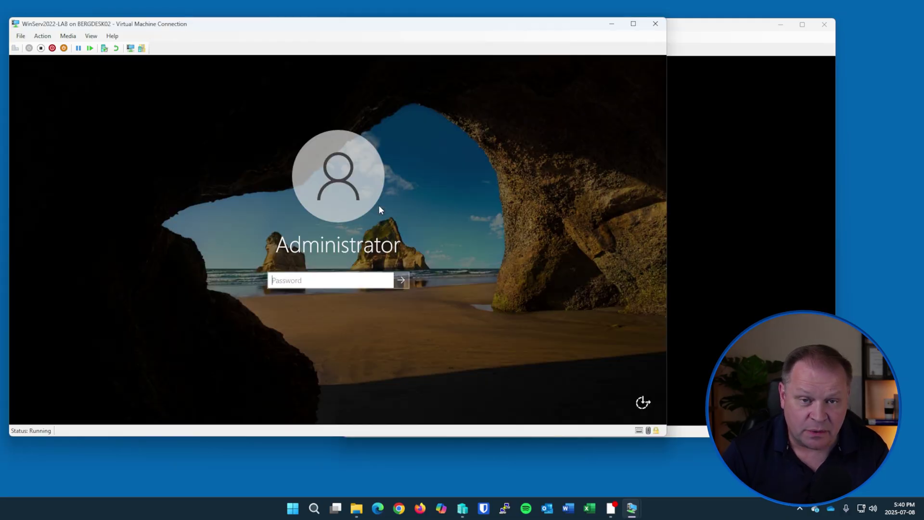
- Sign WinServ2022-LAB in as Administrator, then bring the WinServ2025-LAB window forward and shift it left
text(*********)
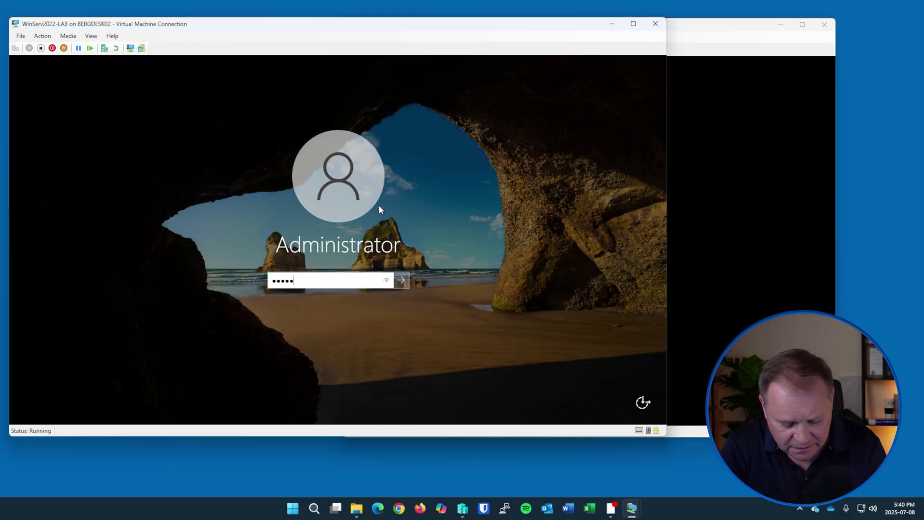
key(Return)
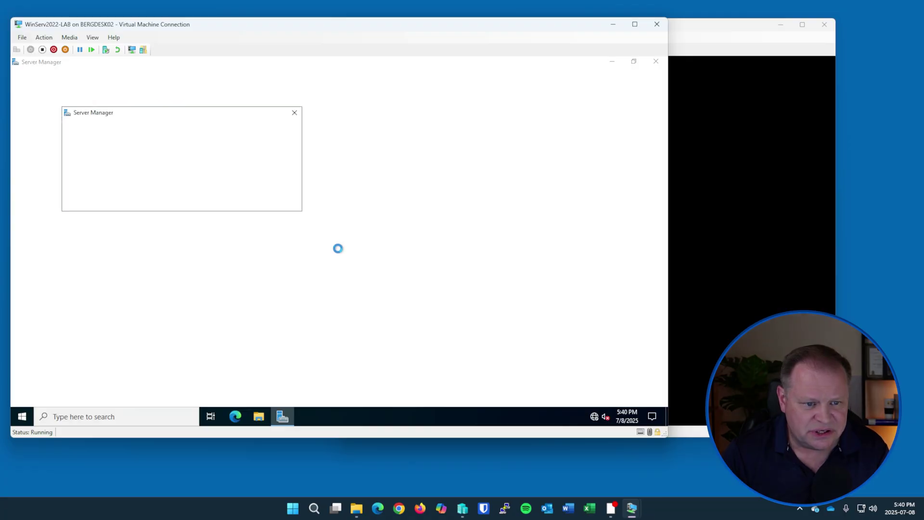
click(727, 124)
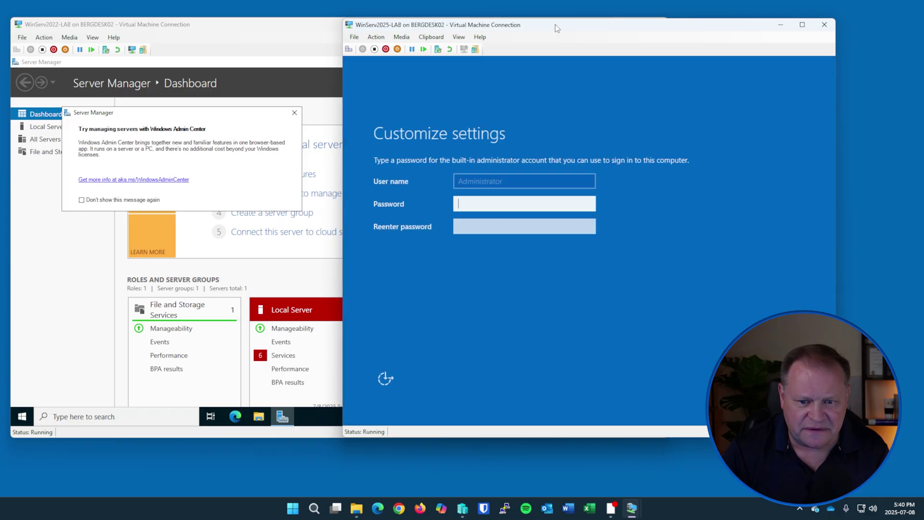
drag(546, 26, 489, 37)
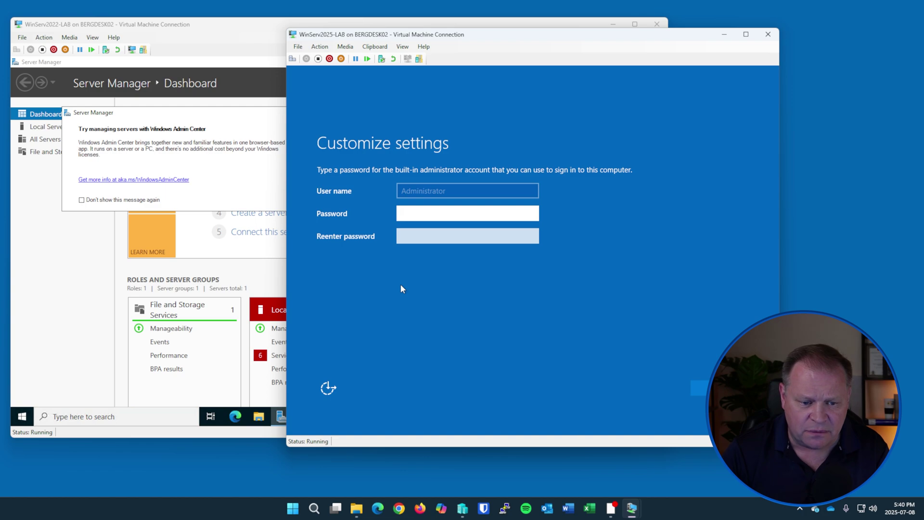
- Enter, verify and confirm the new Administrator password on WinServ2025-LAB
text(********)
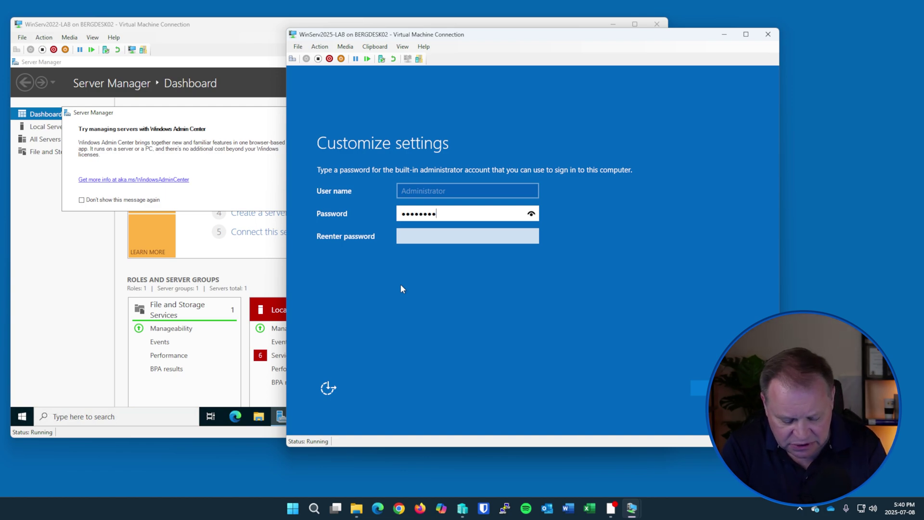
click(531, 213)
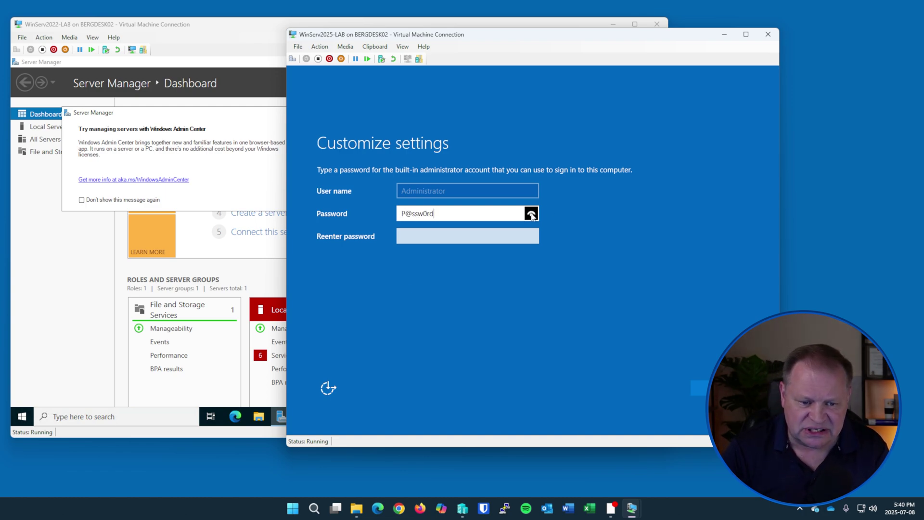
click(458, 239)
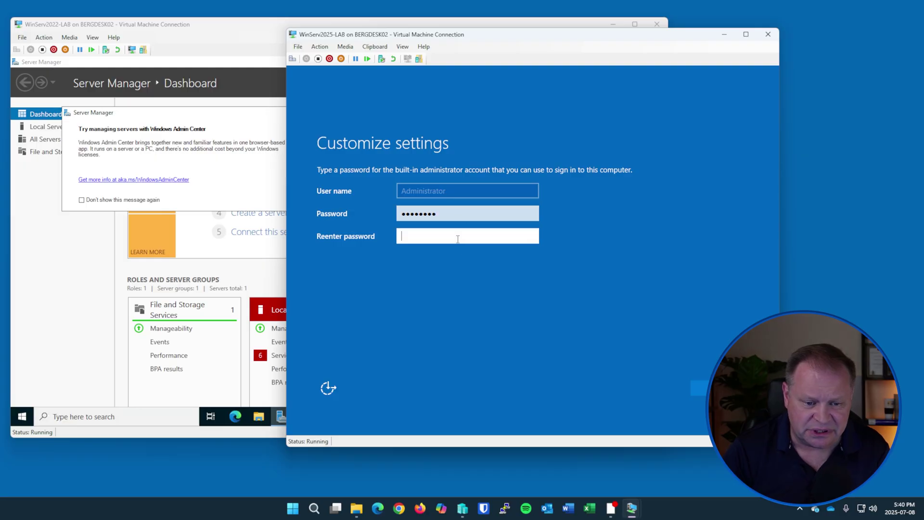
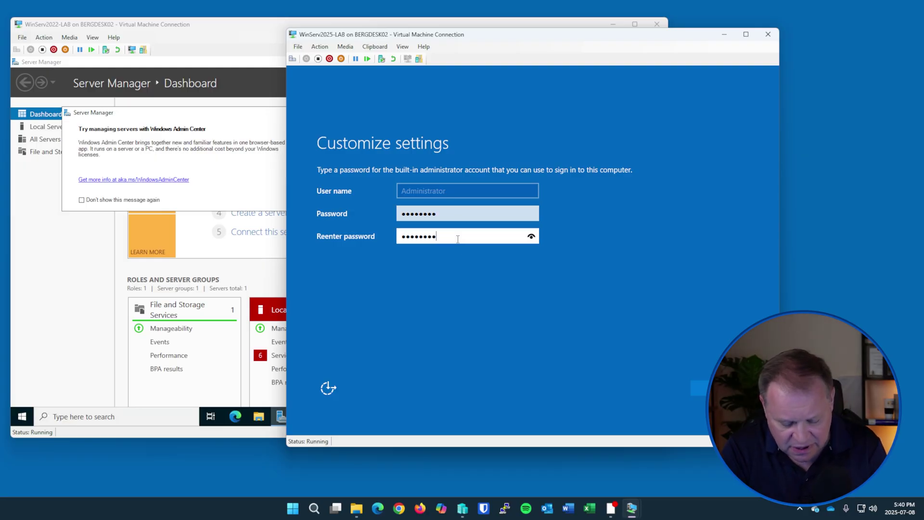
key(Return)
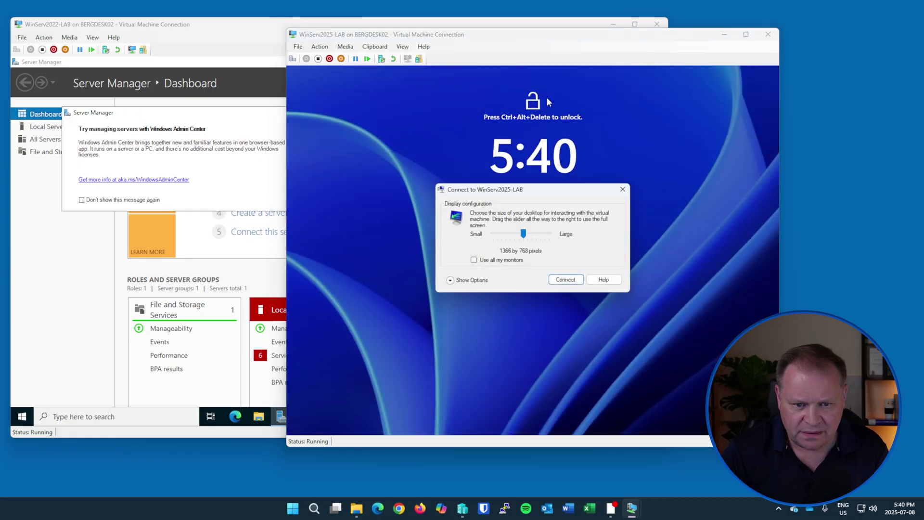
- Connect to WinServ2025-LAB at the chosen display size and sign in as Administrator
click(565, 278)
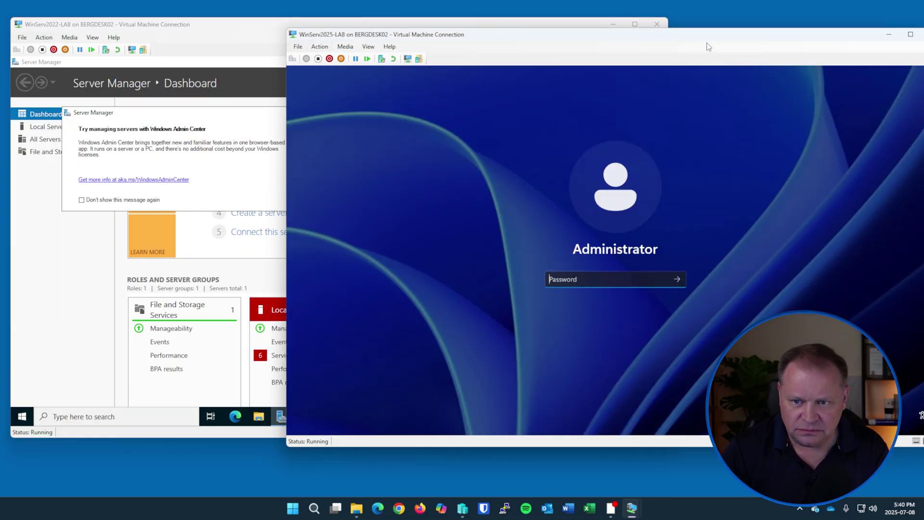
drag(708, 46, 498, 42)
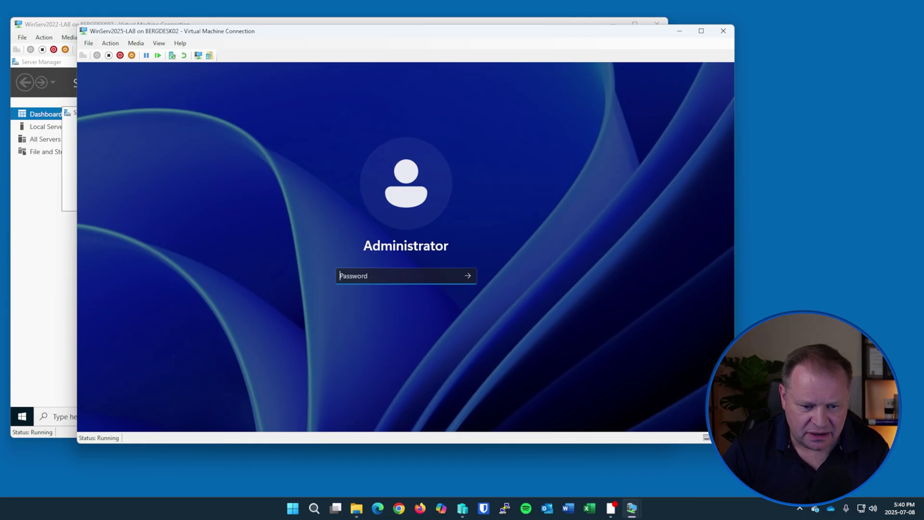
text(********)
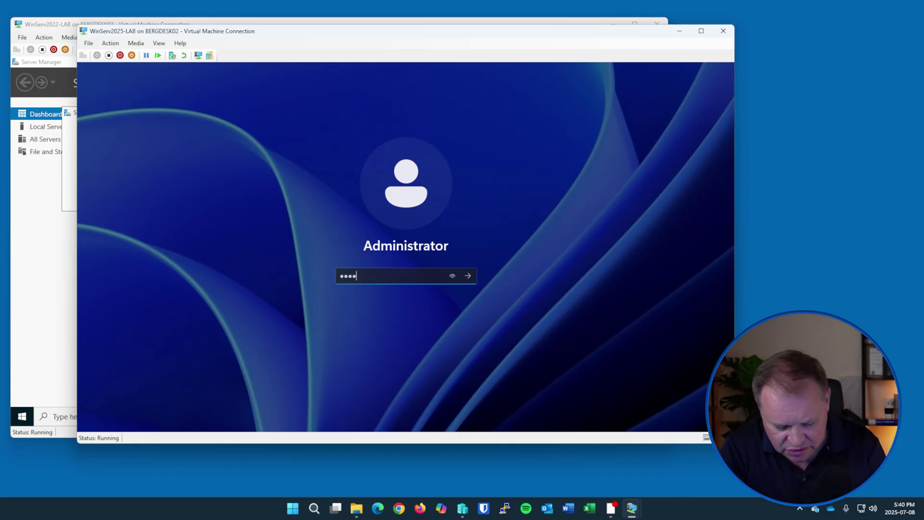
key(Return)
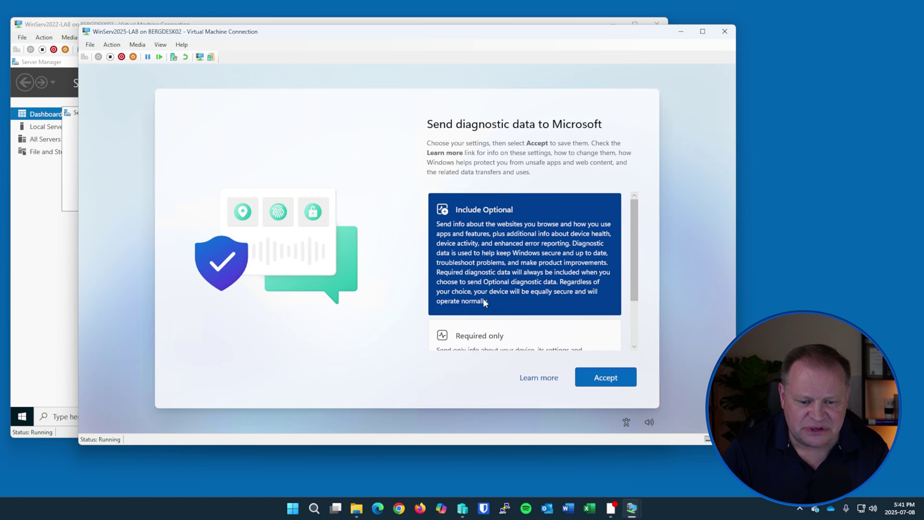
- On WinServ2022-LAB, dismiss the Windows Admin Center popup, minimize Server Manager, then minimize the VM window
scroll(485, 301, down, 2)
scroll(486, 300, up, 2)
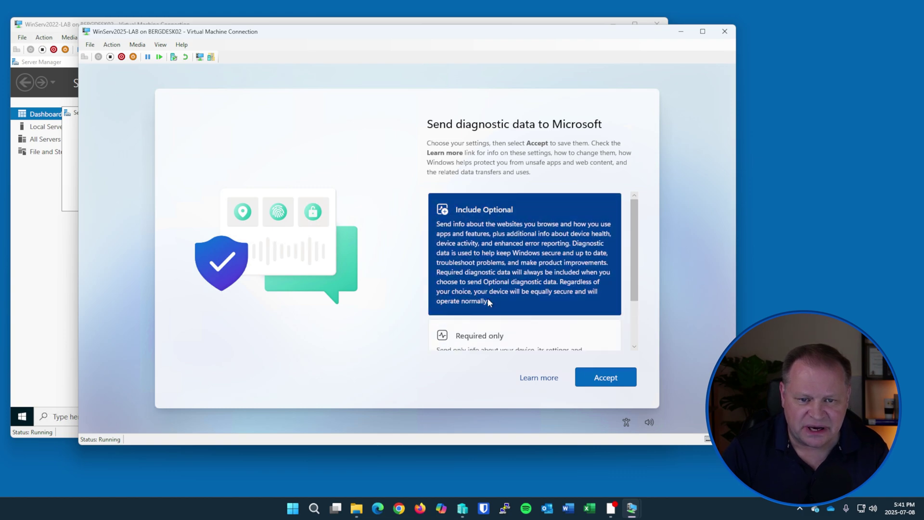
drag(445, 37, 539, 38)
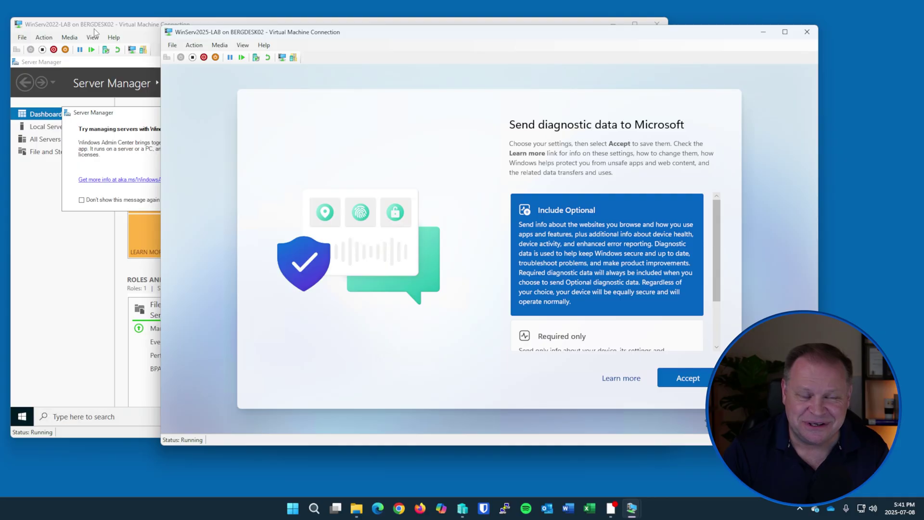
click(95, 28)
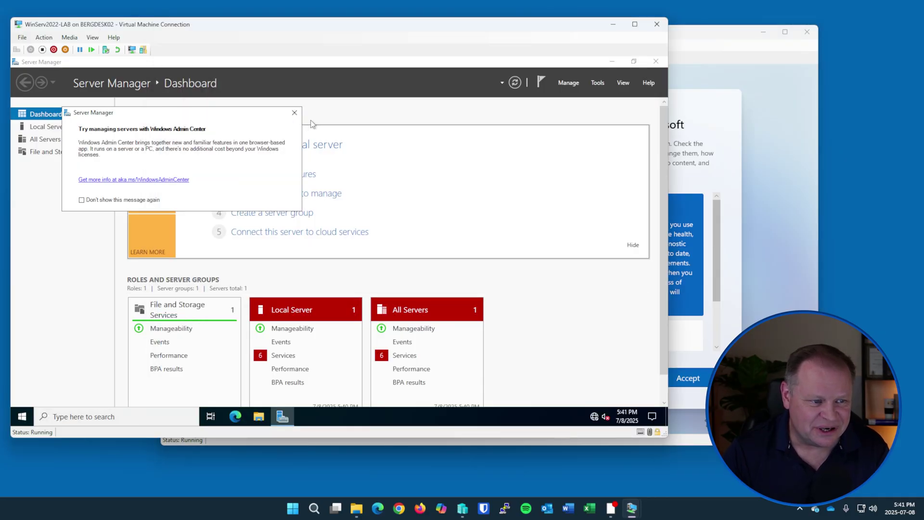
click(294, 112)
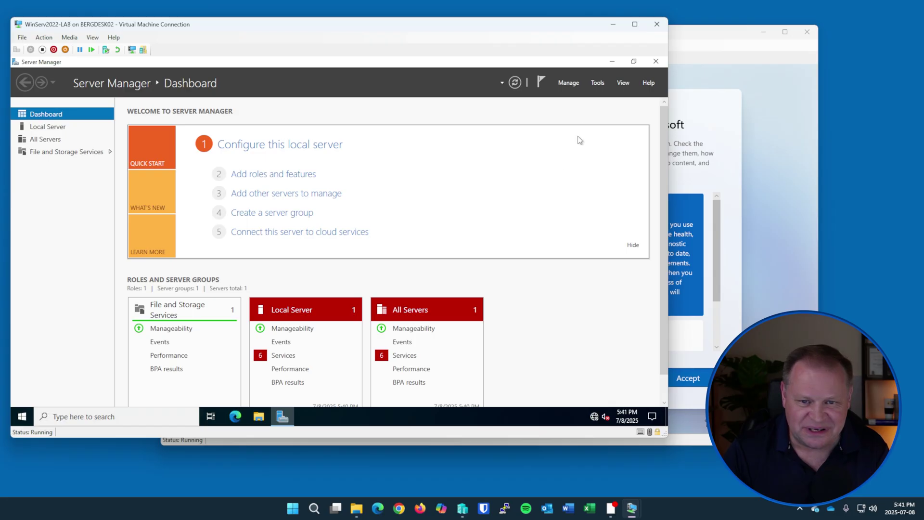
click(611, 61)
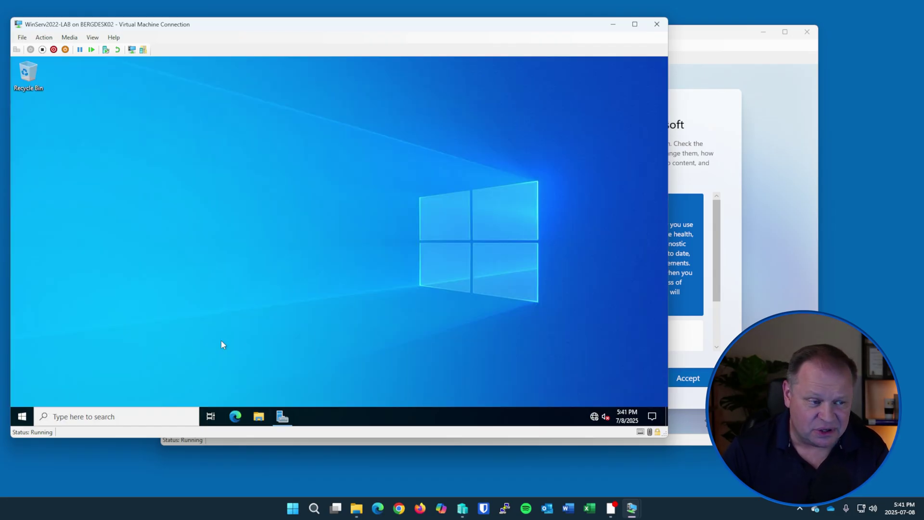
click(612, 24)
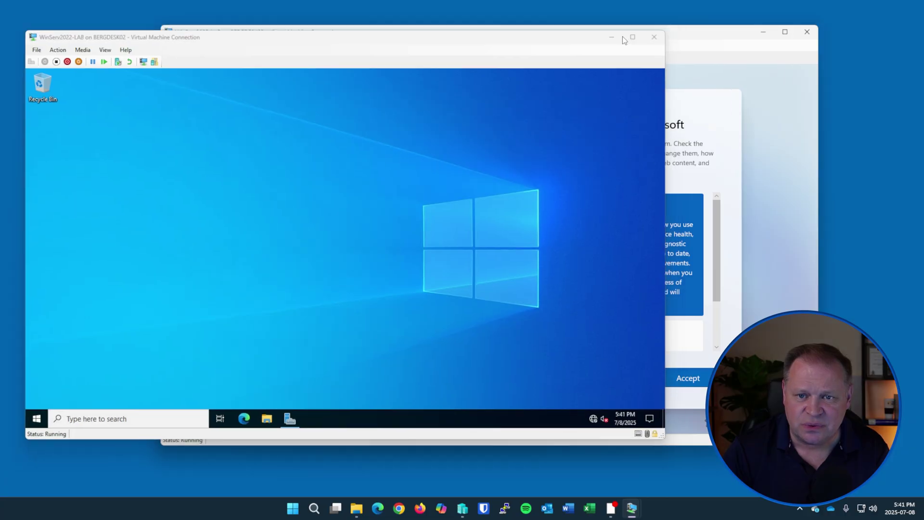
- On WinServ2025-LAB, choose Required only diagnostic data and accept it
drag(657, 40, 570, 43)
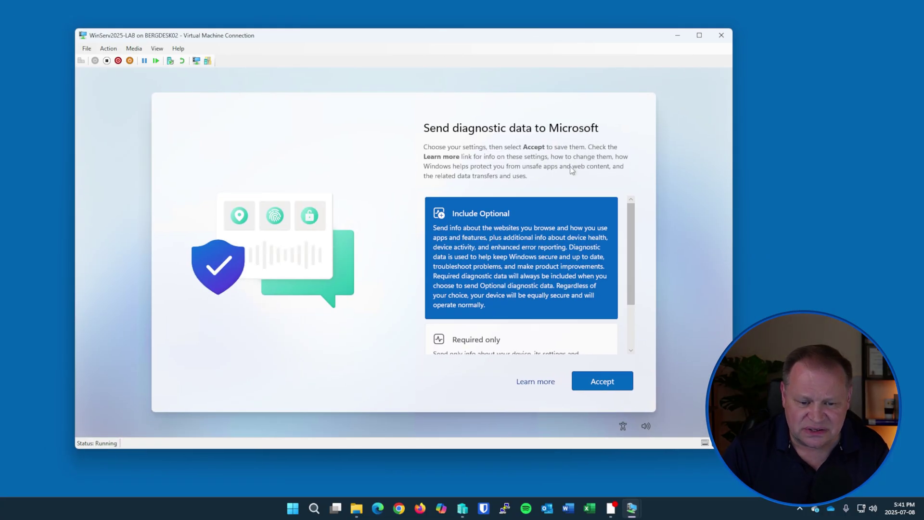
scroll(532, 280, down, 2)
scroll(532, 280, up, 2)
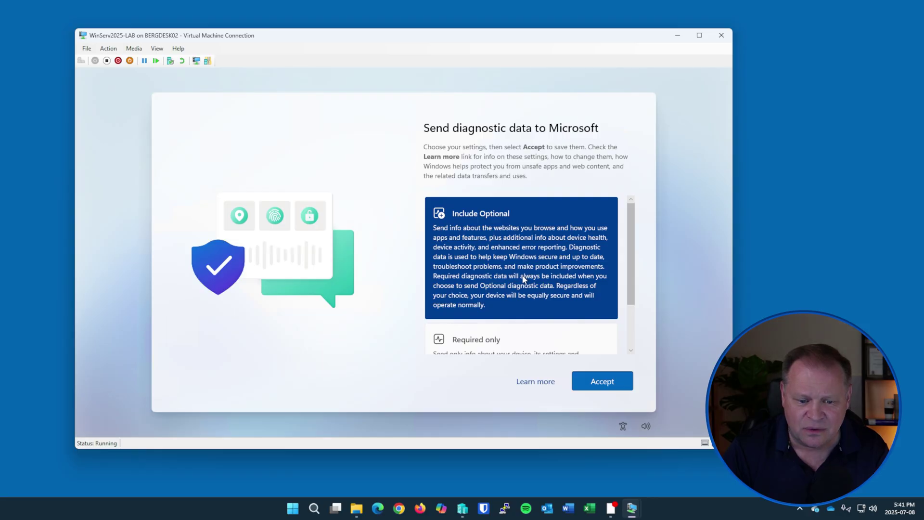
scroll(523, 279, down, 2)
click(498, 291)
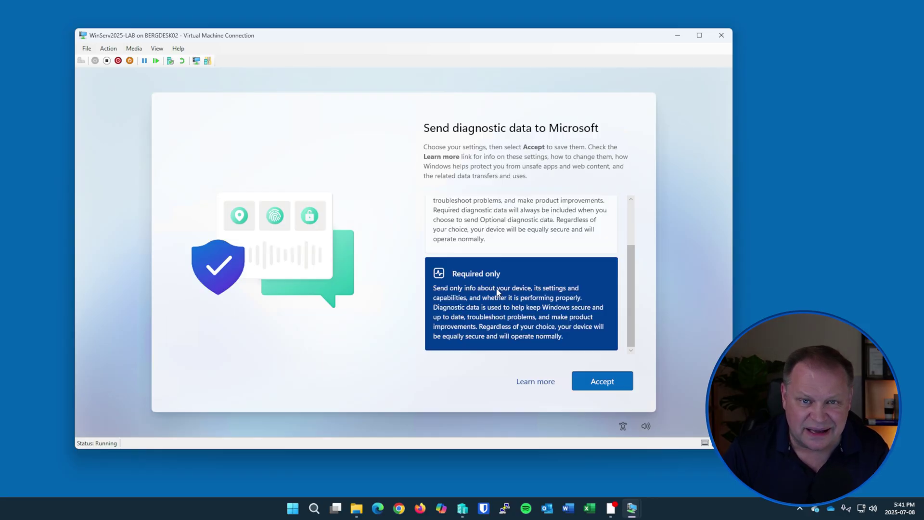
click(601, 380)
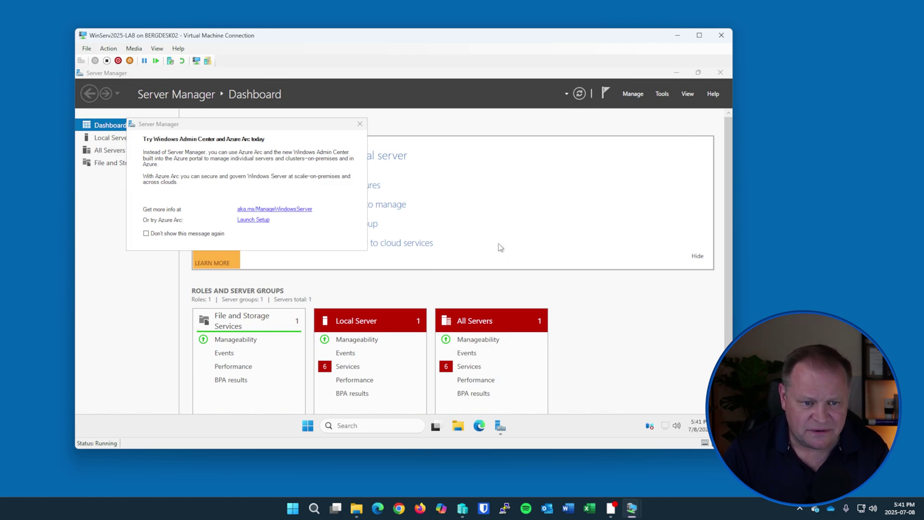
- Restore the WinServ2022-LAB window, close the Azure Arc popup on WinServ2025-LAB, and minimize its Server Manager
drag(447, 33, 563, 22)
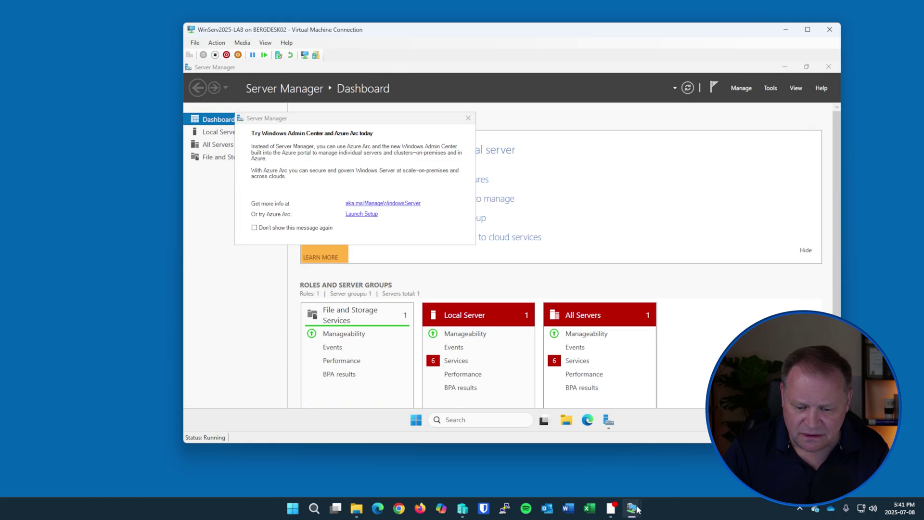
mouse_move(632, 508)
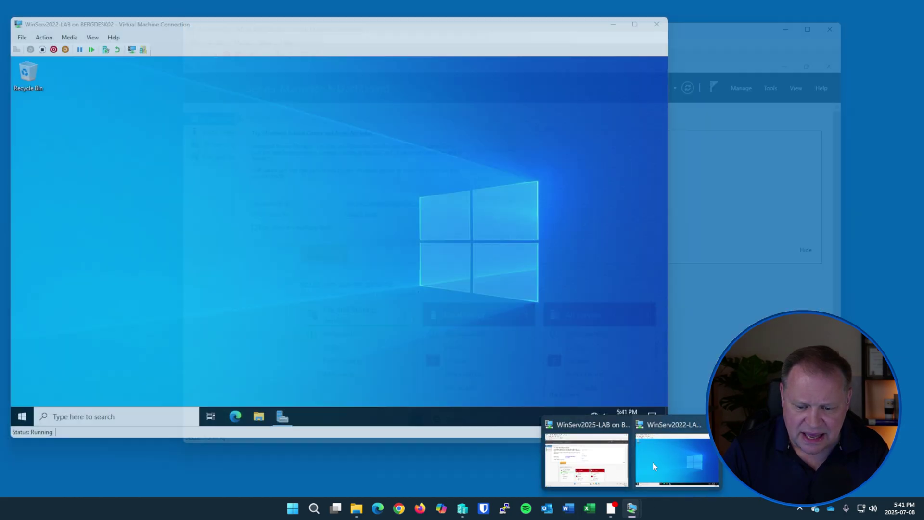
click(652, 465)
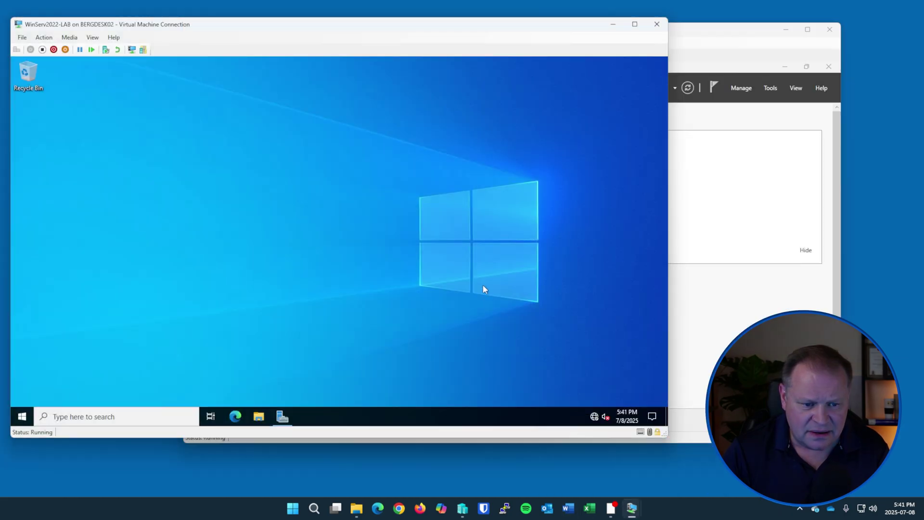
click(282, 417)
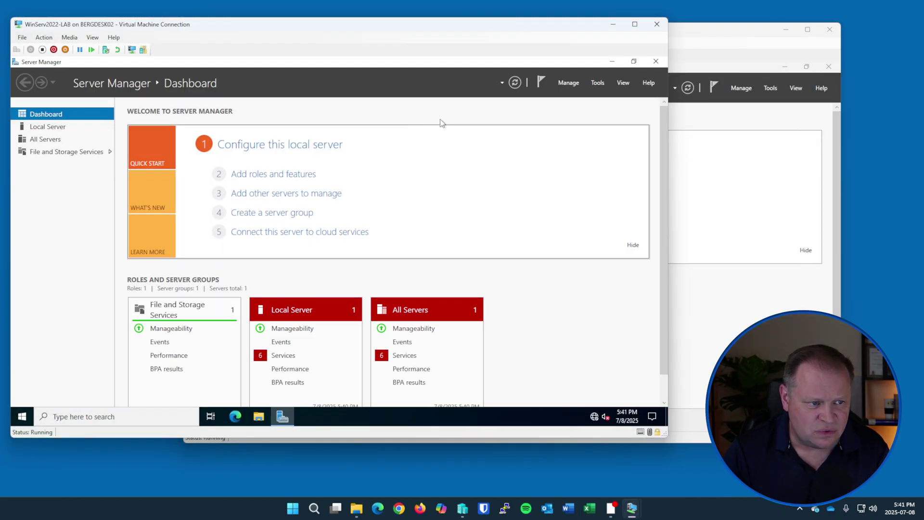
click(713, 39)
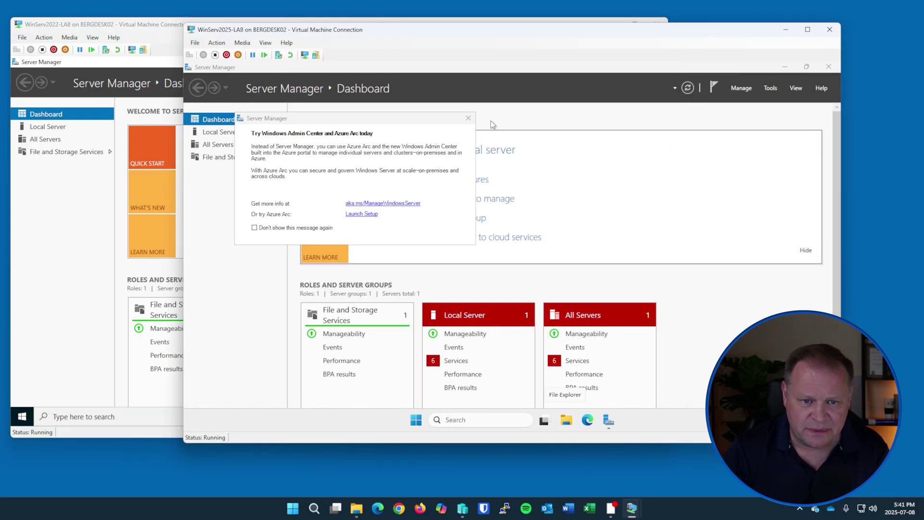
click(468, 118)
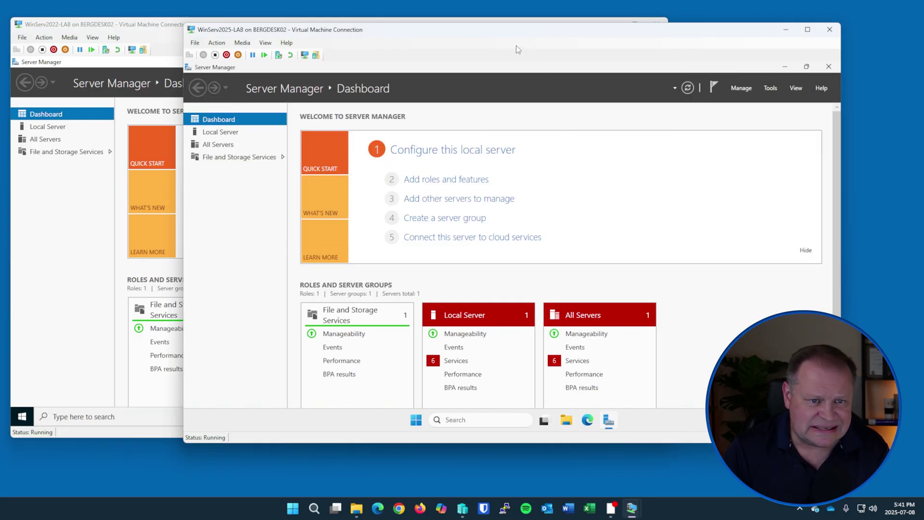
mouse_move(515, 36)
mouse_down()
mouse_move(541, 99)
mouse_move(596, 152)
mouse_move(498, 40)
mouse_up()
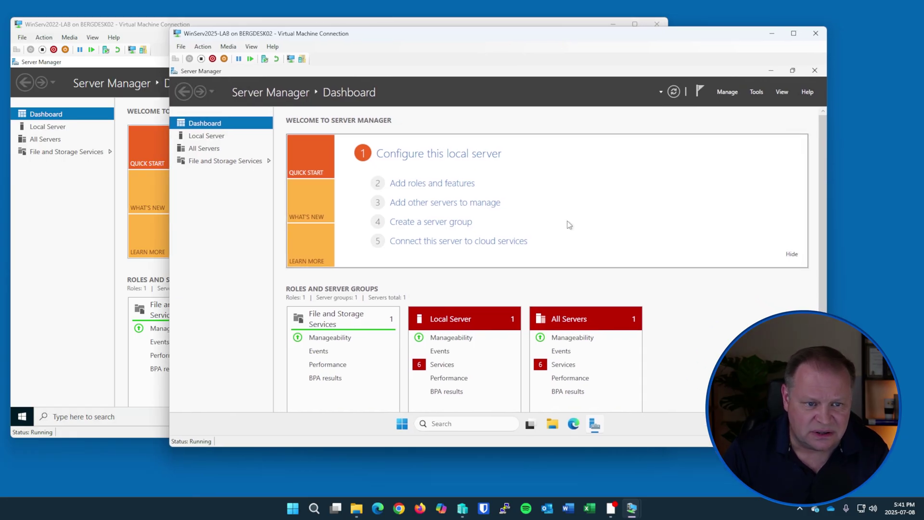
click(771, 70)
- Minimize Server Manager on WinServ2022-LAB, then open and close both VMs' Start menus
click(134, 27)
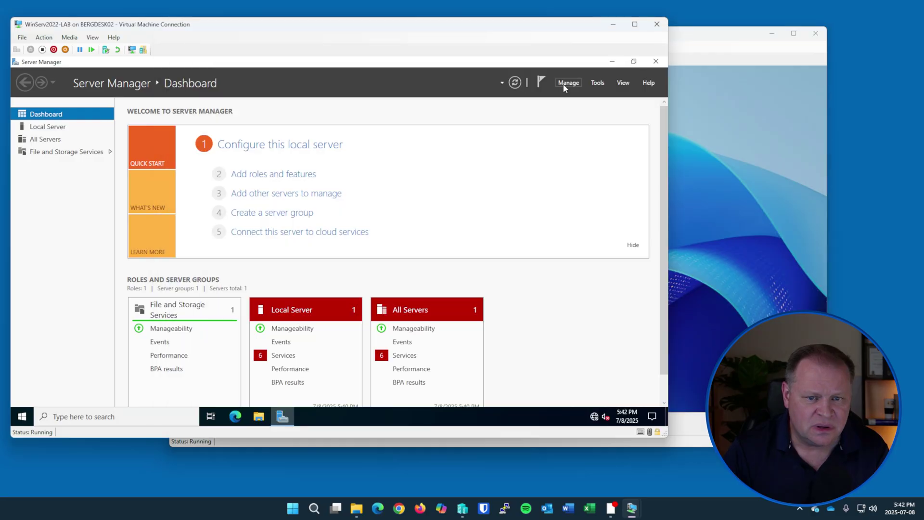
click(612, 62)
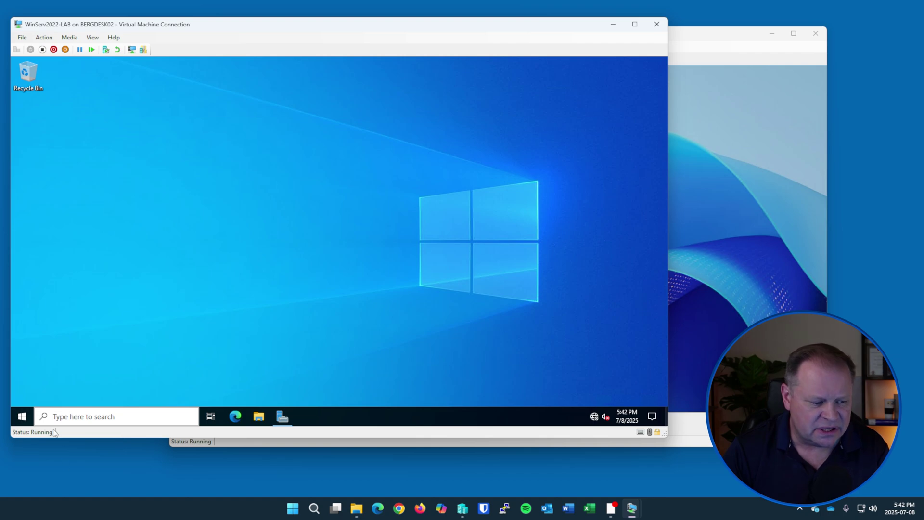
click(22, 417)
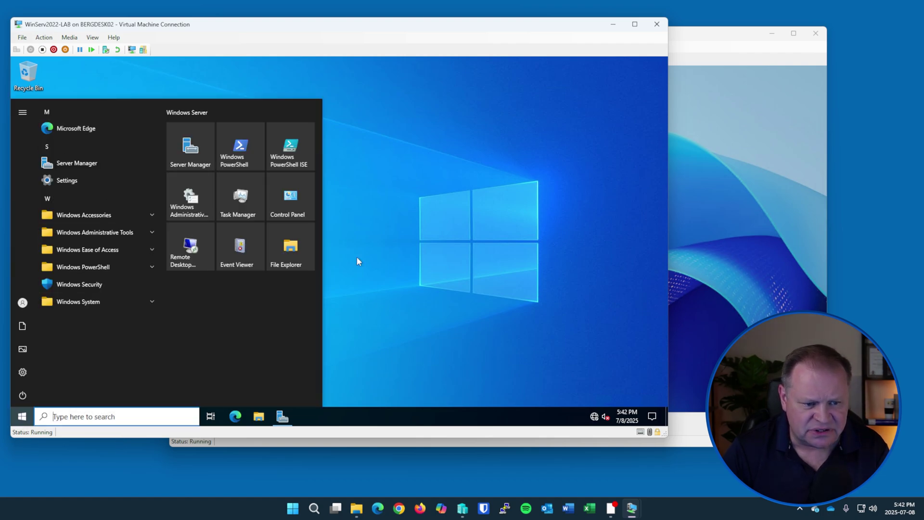
click(699, 39)
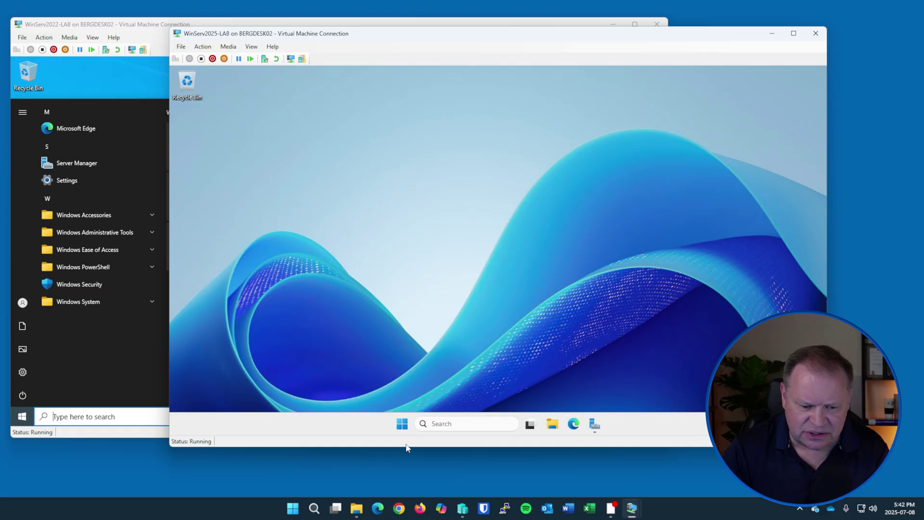
click(400, 428)
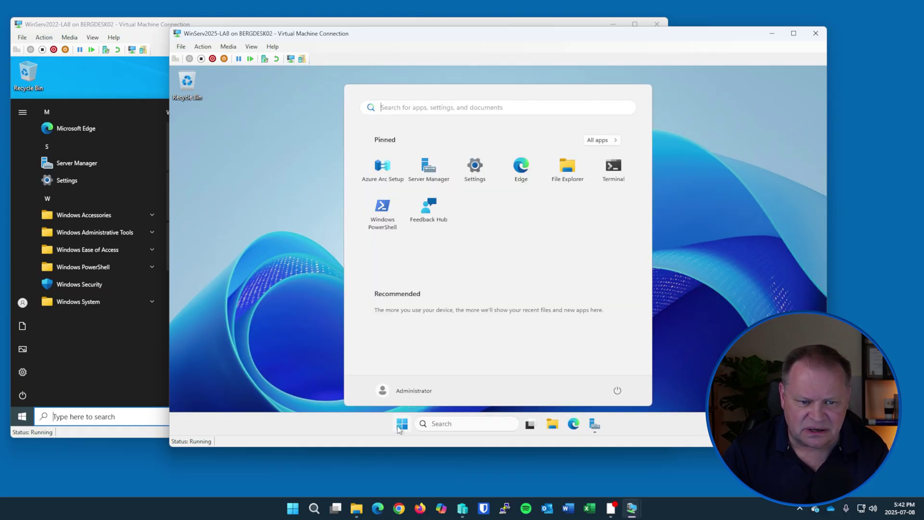
click(712, 256)
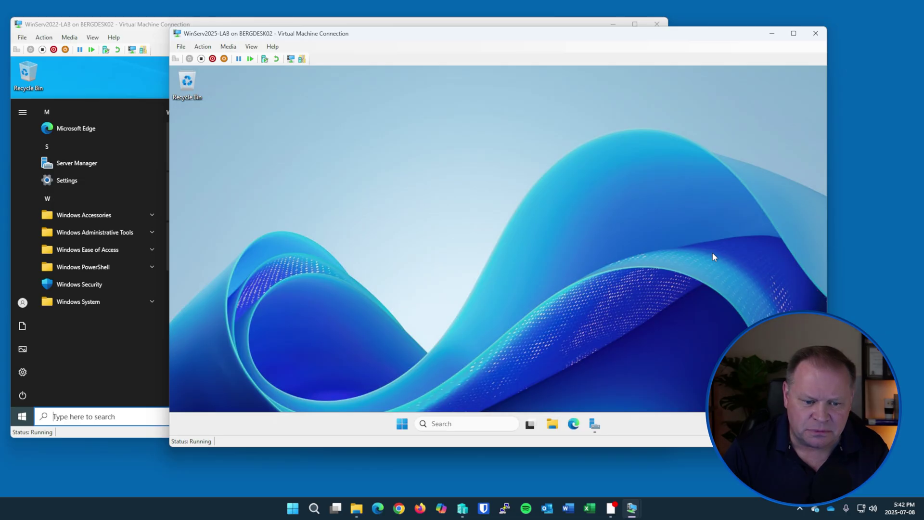